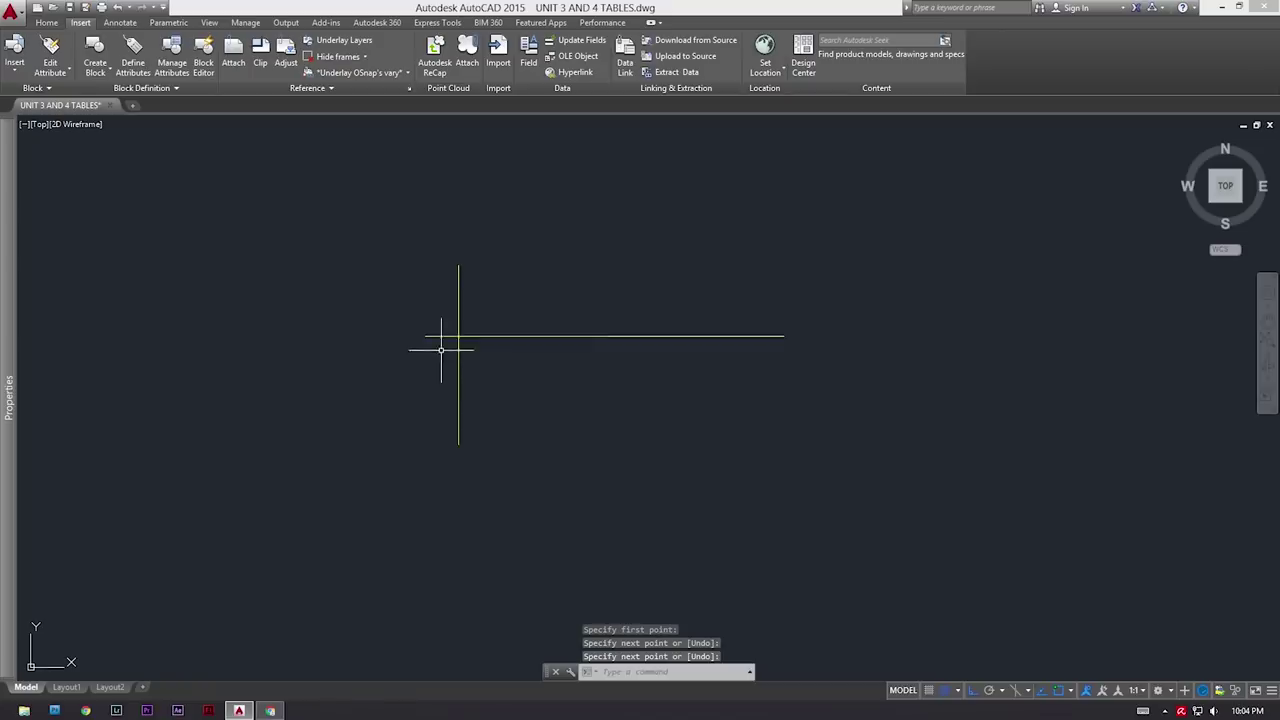
Step: Trim the short stub of the horizontal line left of the vertical line, using the vertical line as the cutting edge
scroll(452, 348, "up", 2)
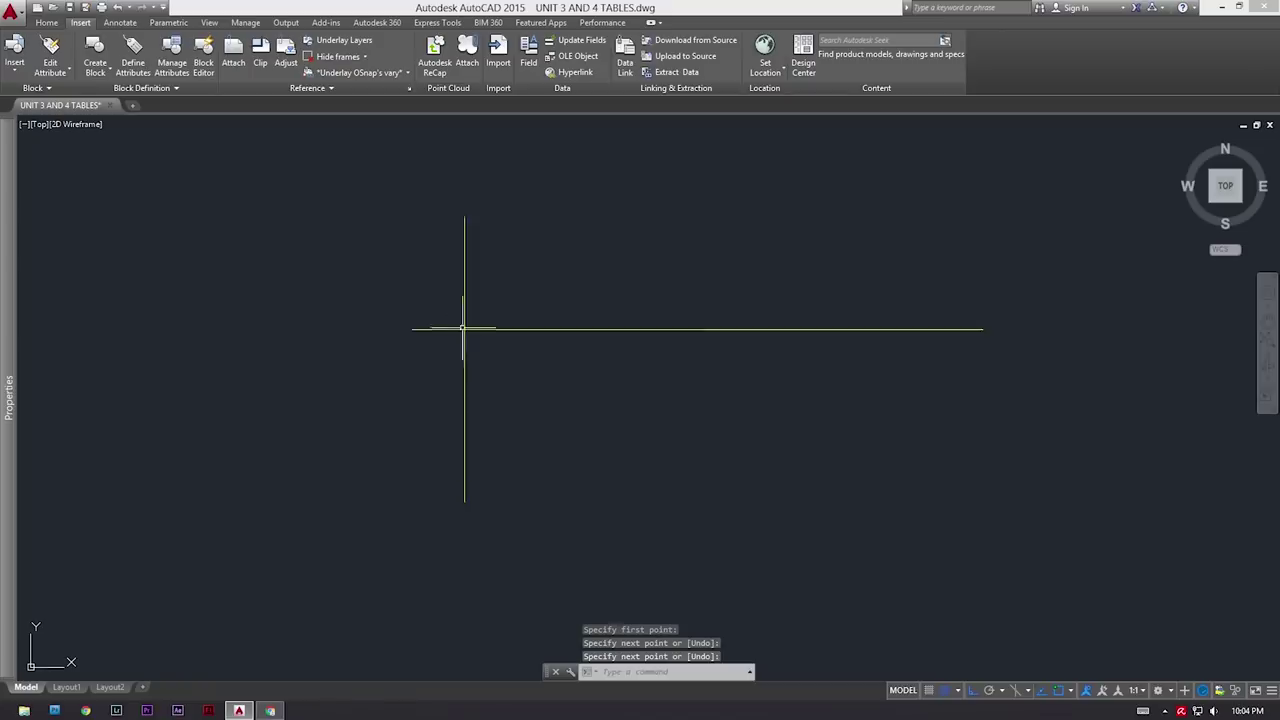
middle_click_drag(442, 332, 456, 369)
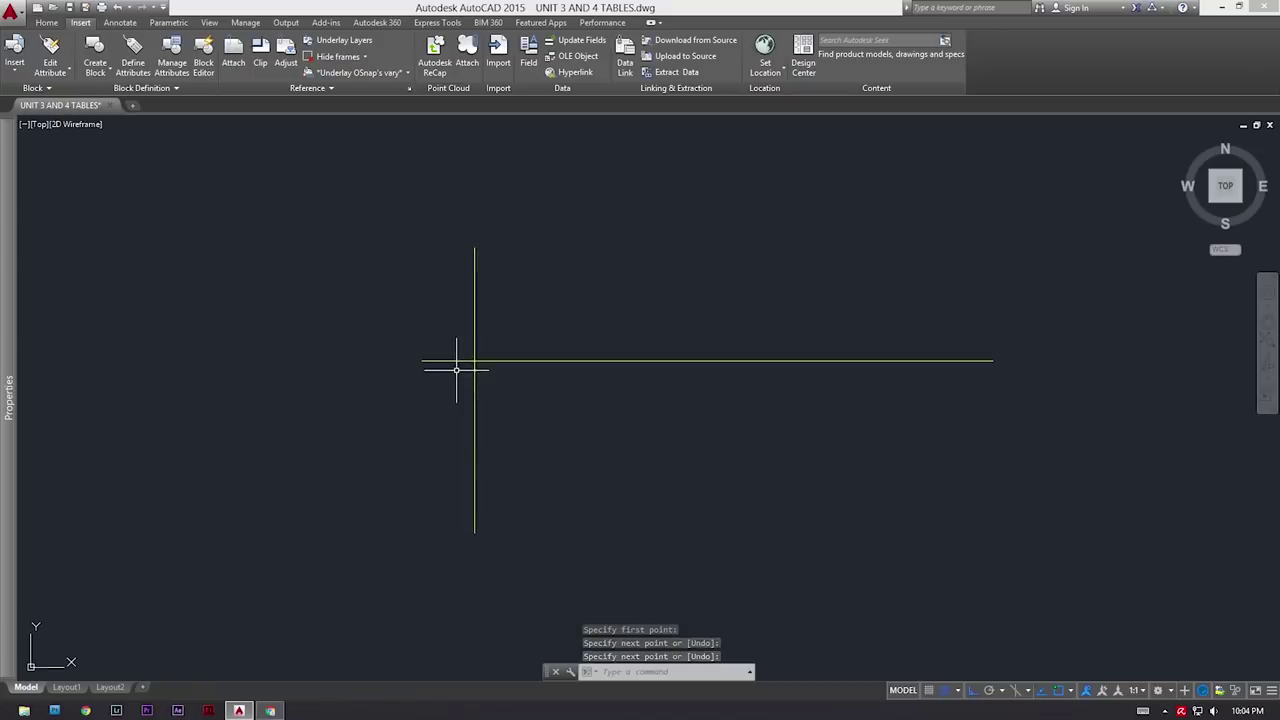
type("tr")
key("Return")
left_click(532, 442)
left_click(426, 406)
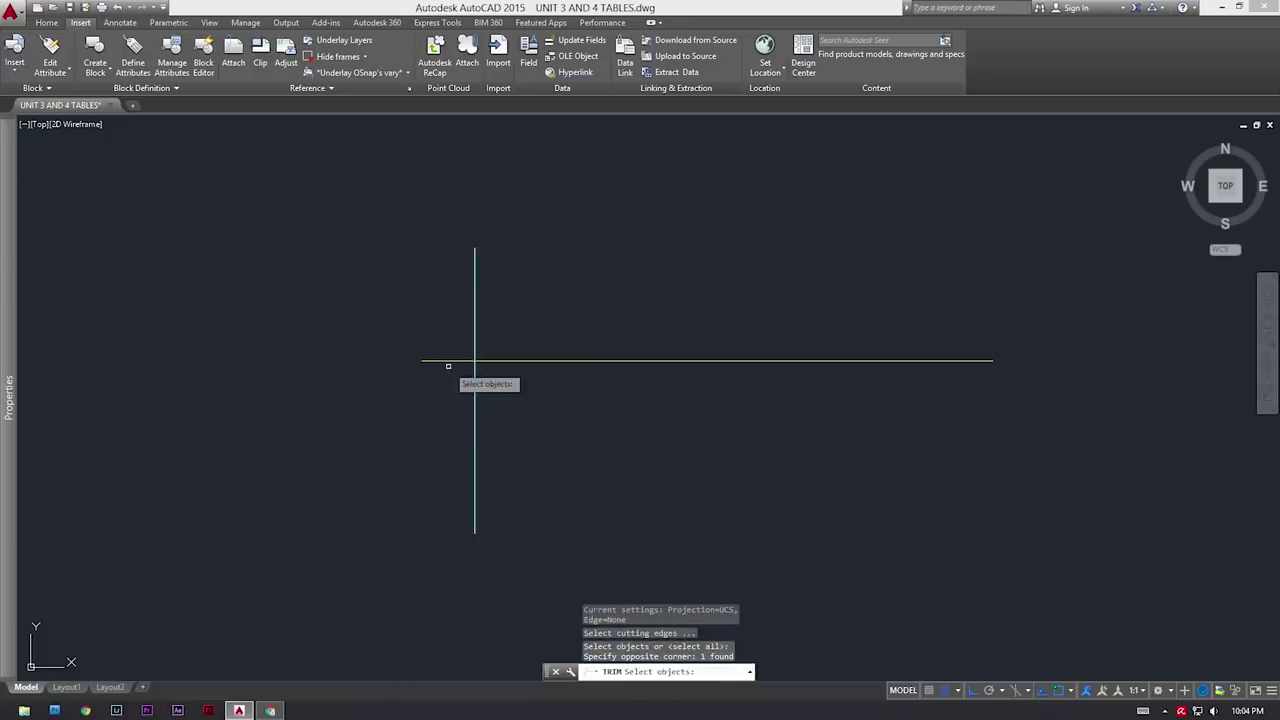
key("Return")
left_click(449, 394)
left_click(407, 342)
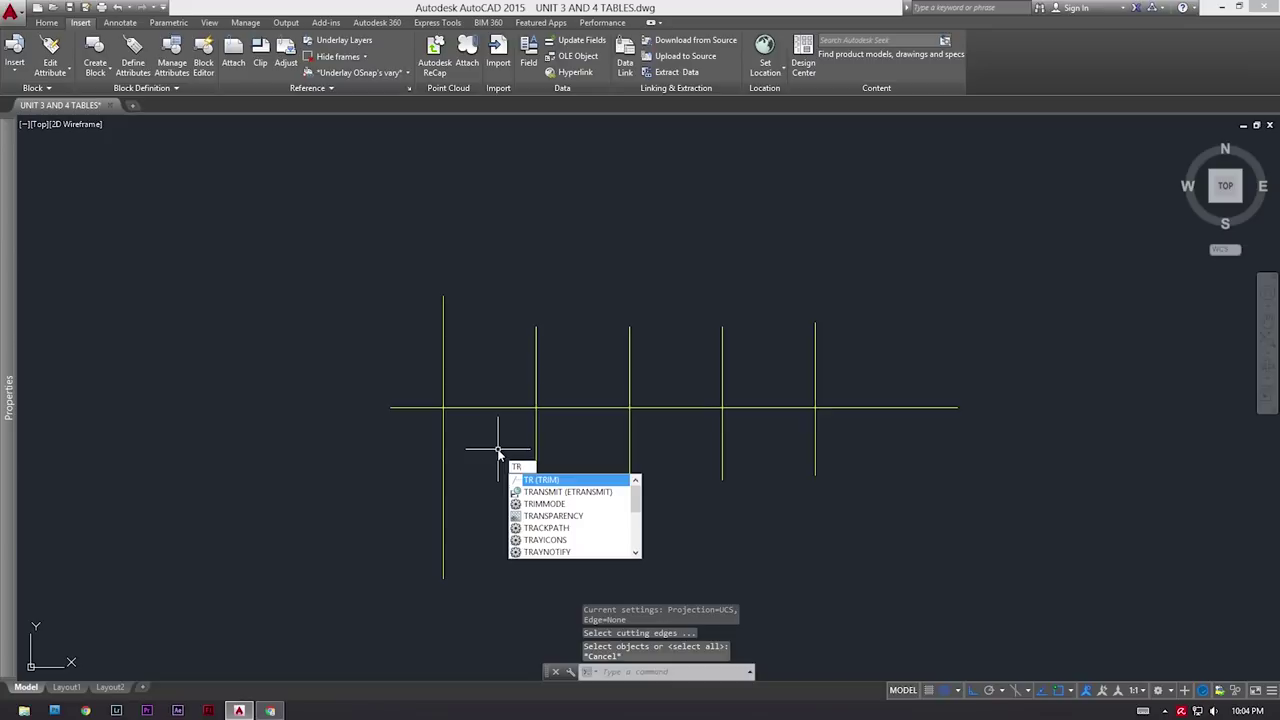
Step: Using all objects as cutting edges, trim the first, third and fifth vertical lines below the horizontal line and the second and fourth above it
key("space")
key("space")
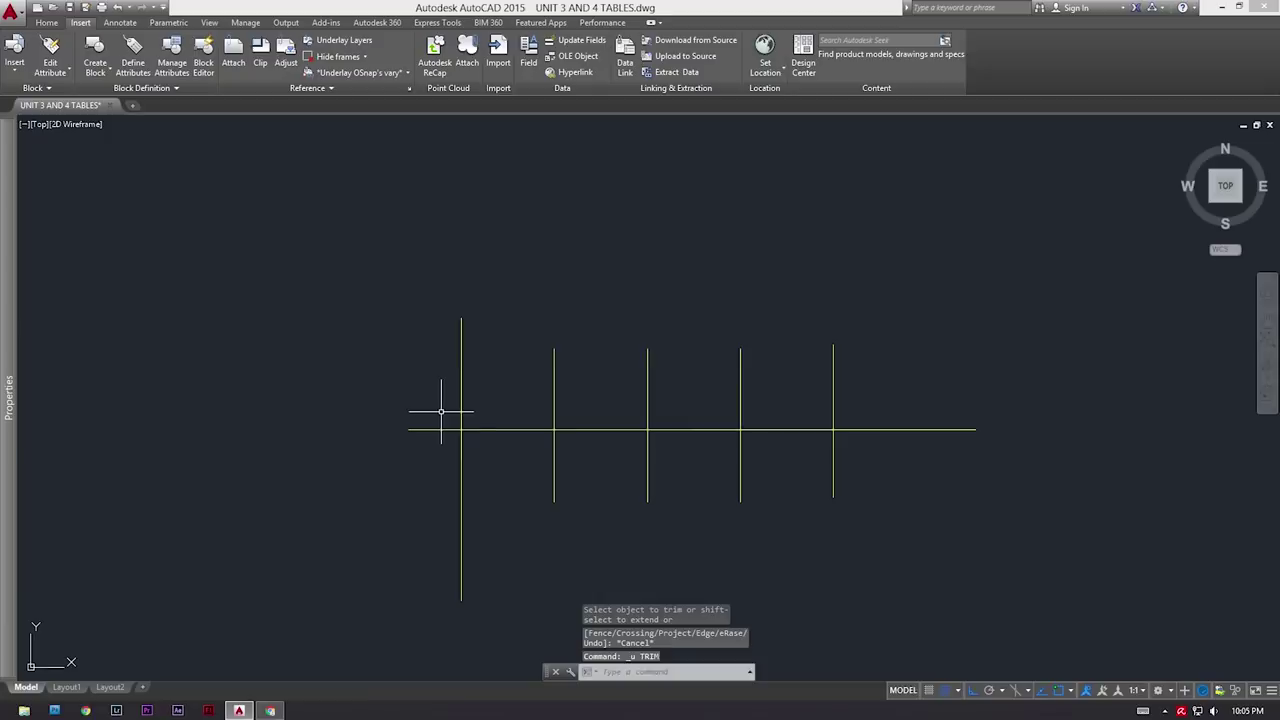
key("space")
key("space")
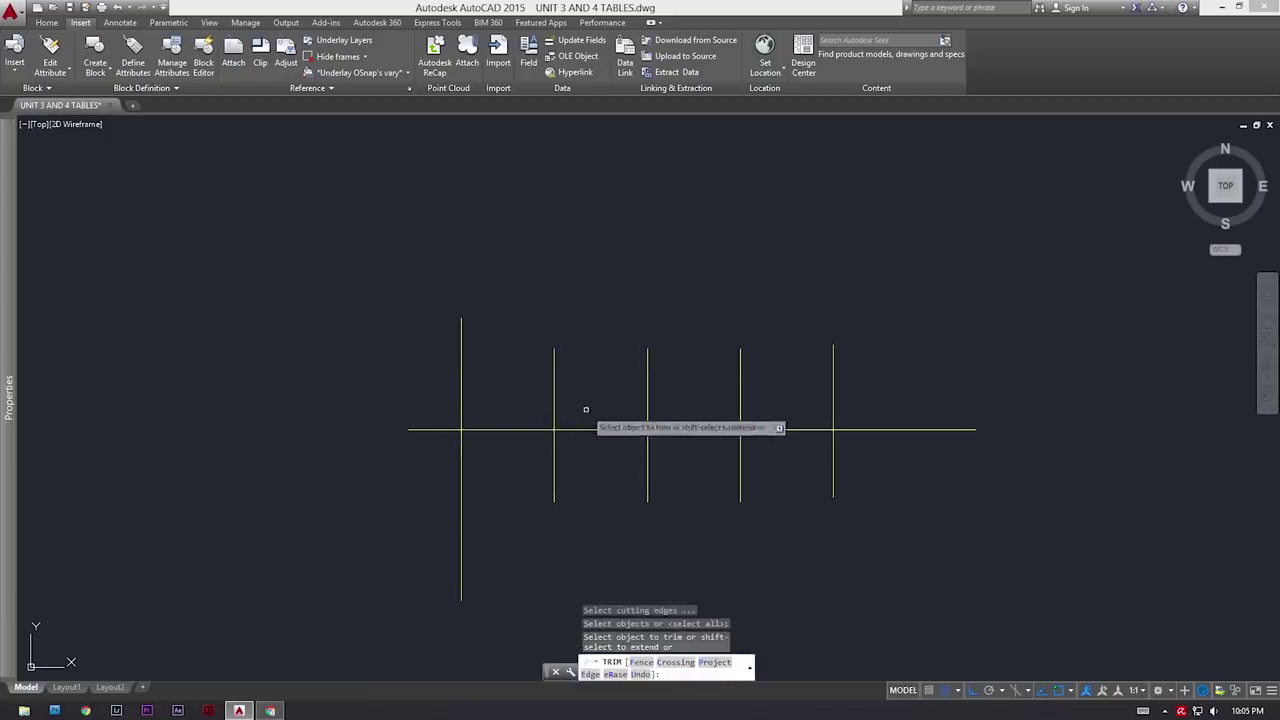
left_click(557, 457)
left_click(466, 486)
left_click(647, 465)
left_click(741, 391)
left_click(834, 480)
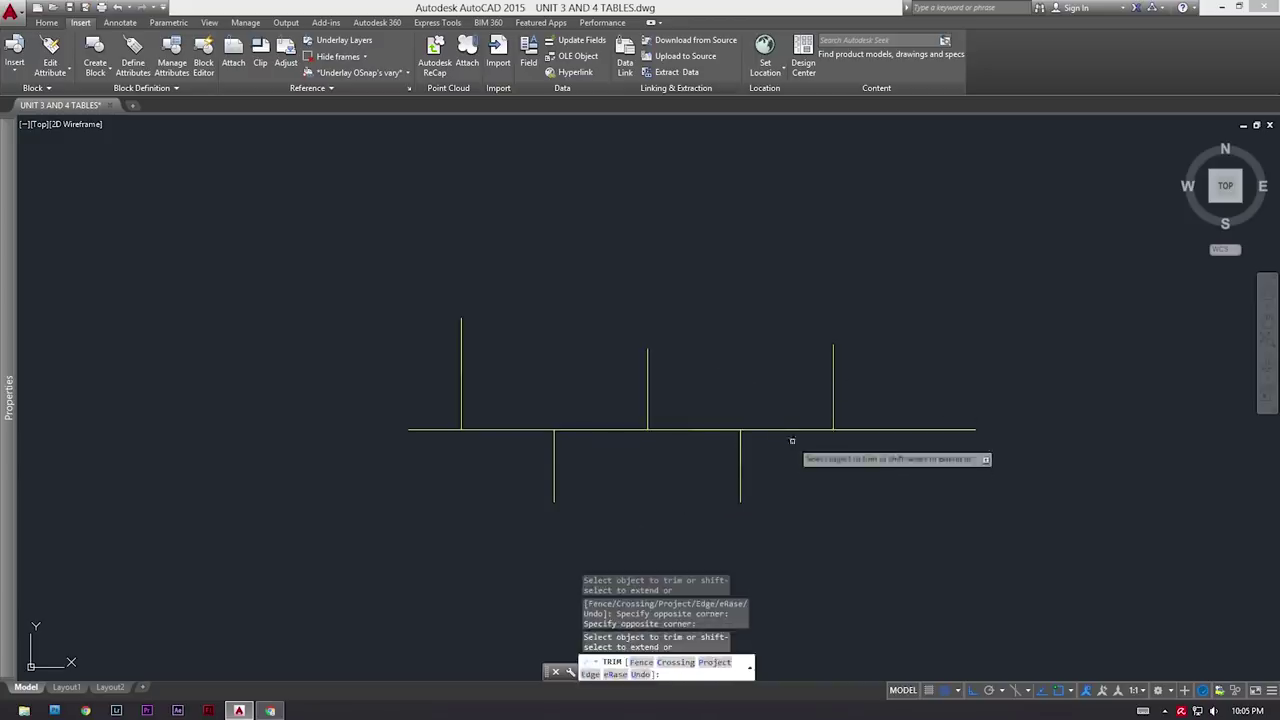
Step: Trim the horizontal line between verticals two and three, between four and five, and left of the first, and undo the trims
left_click(630, 431)
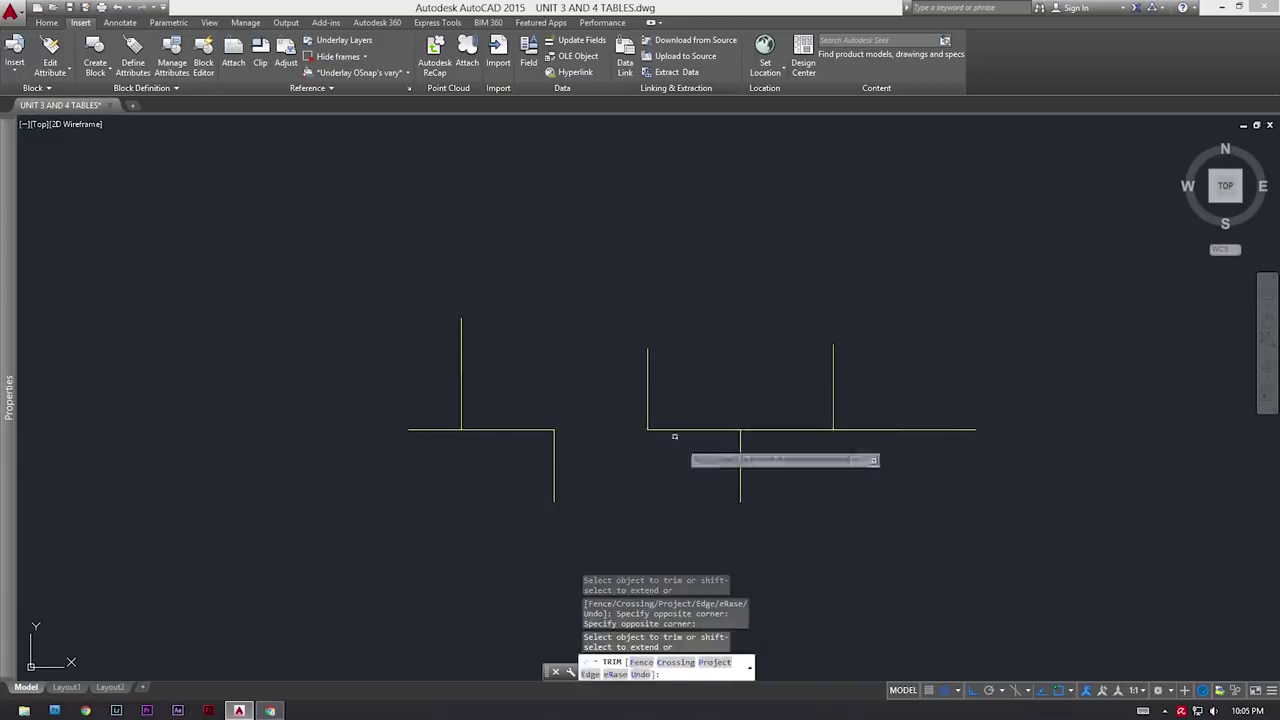
left_click(789, 423)
left_click(431, 451)
left_click(397, 394)
middle_click_drag(587, 383, 512, 349)
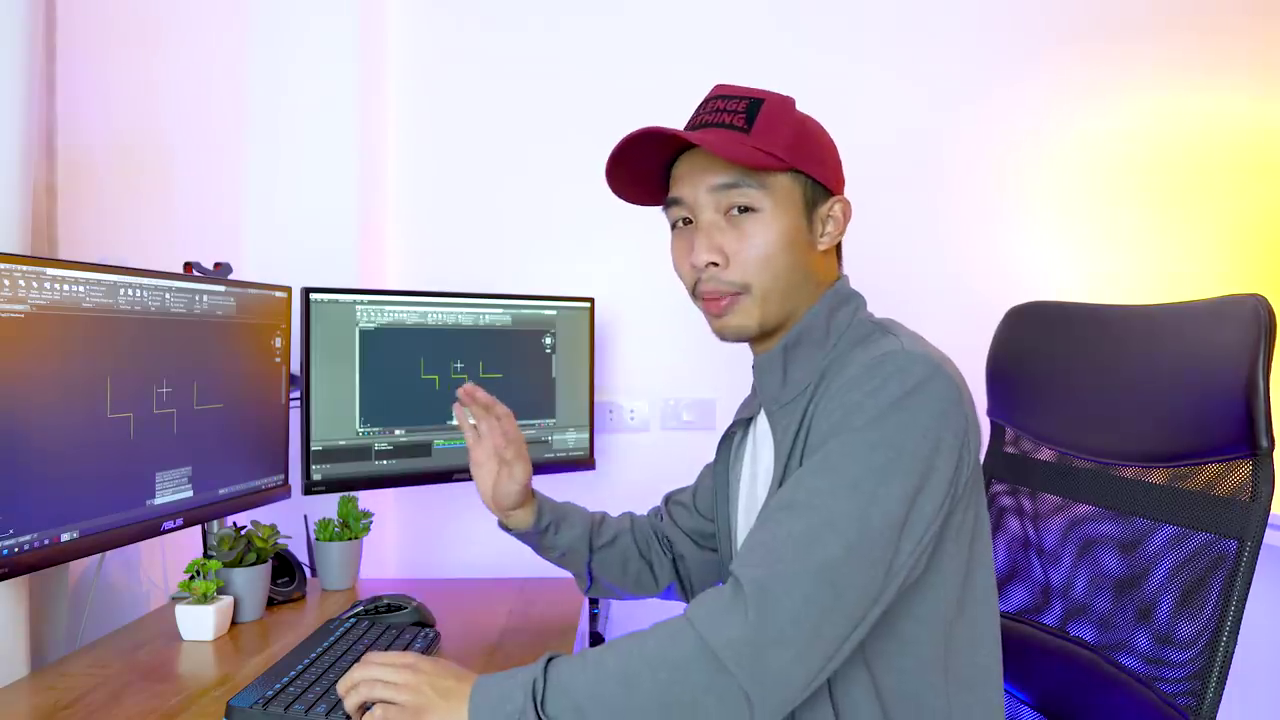
key("ctrl+z")
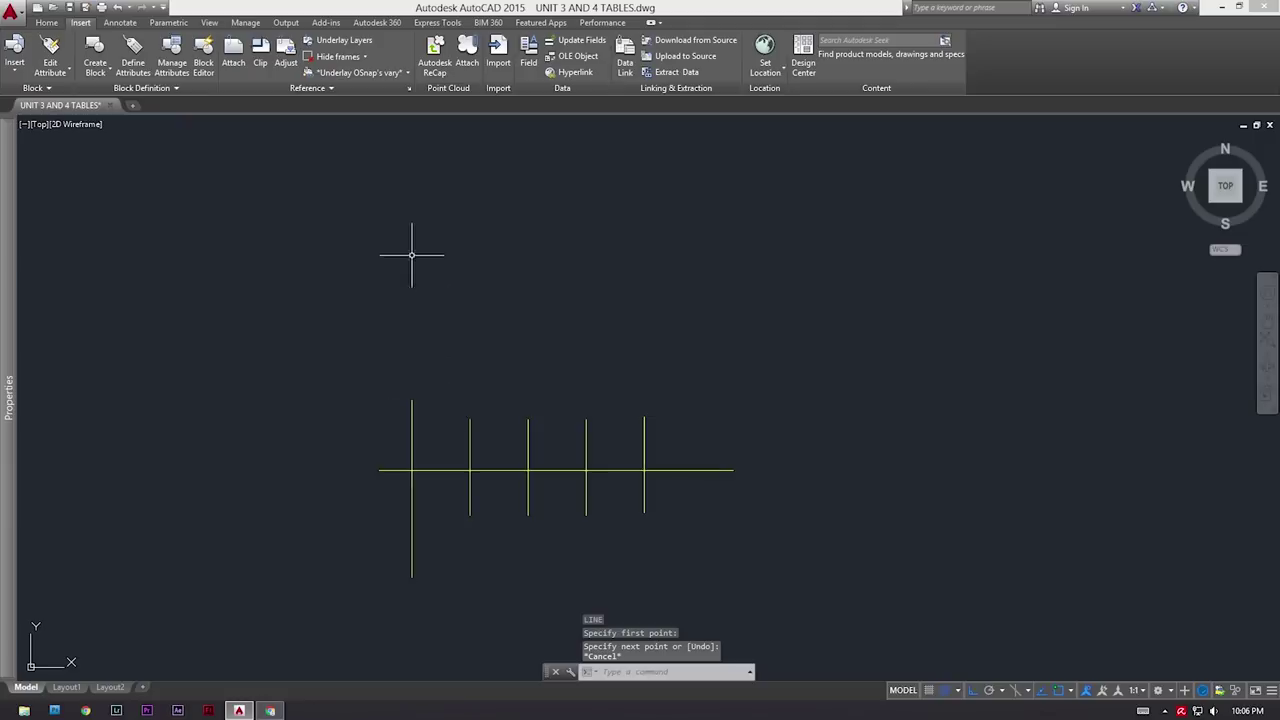
Step: Draw a short horizontal line above the first vertical line, spanning both sides of it
key("Return")
left_click(341, 270)
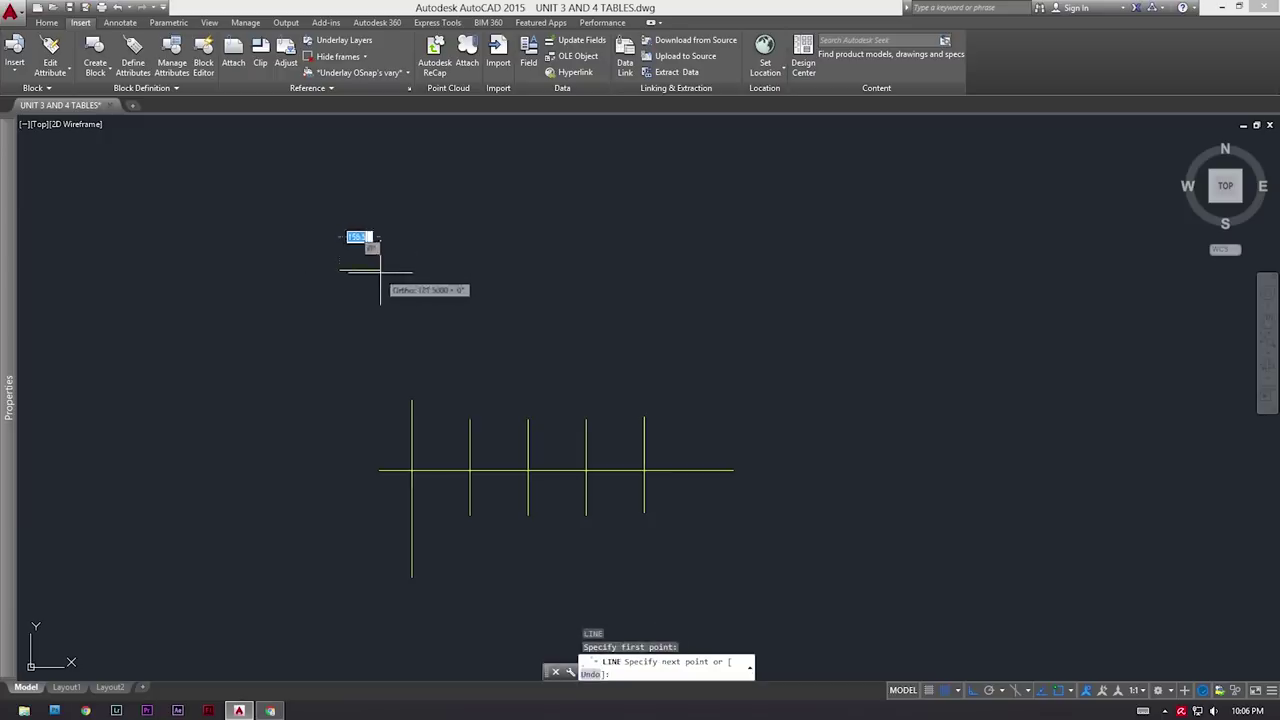
left_click(463, 272)
key("Return")
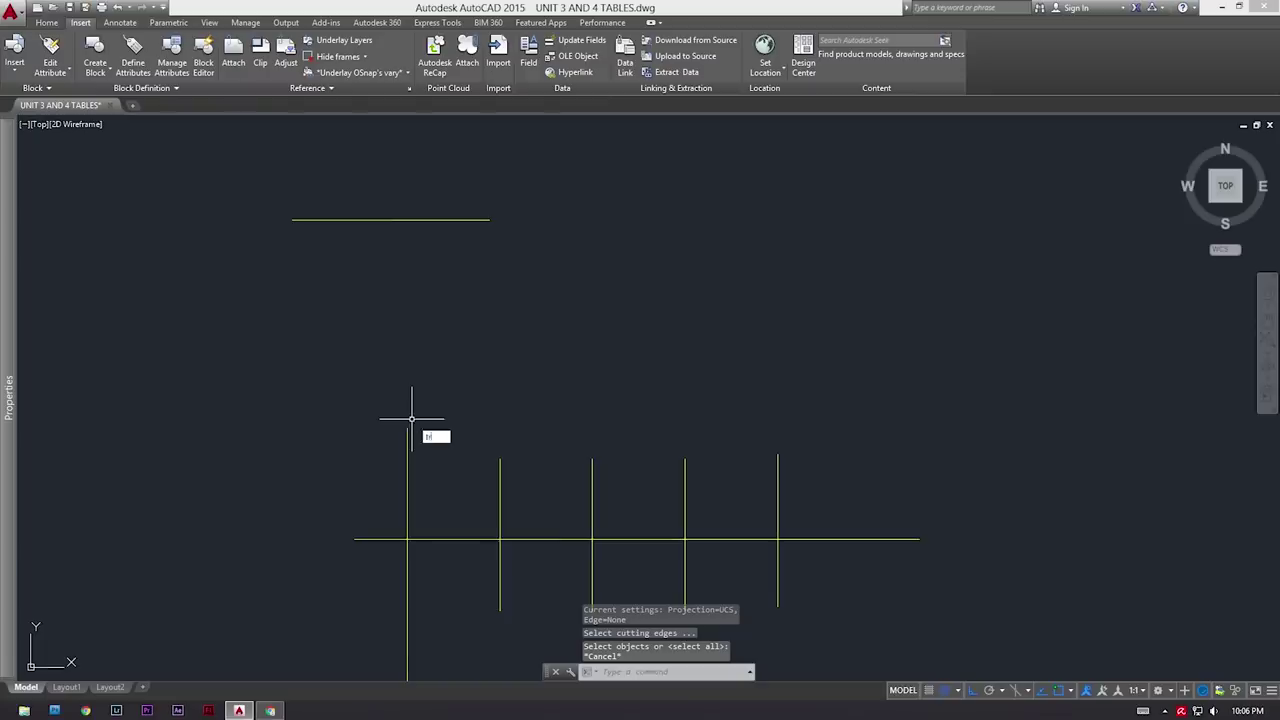
Step: Extend the upper end of the first vertical line to the short horizontal line above, using the Trim command's extend option
key("space")
key("space")
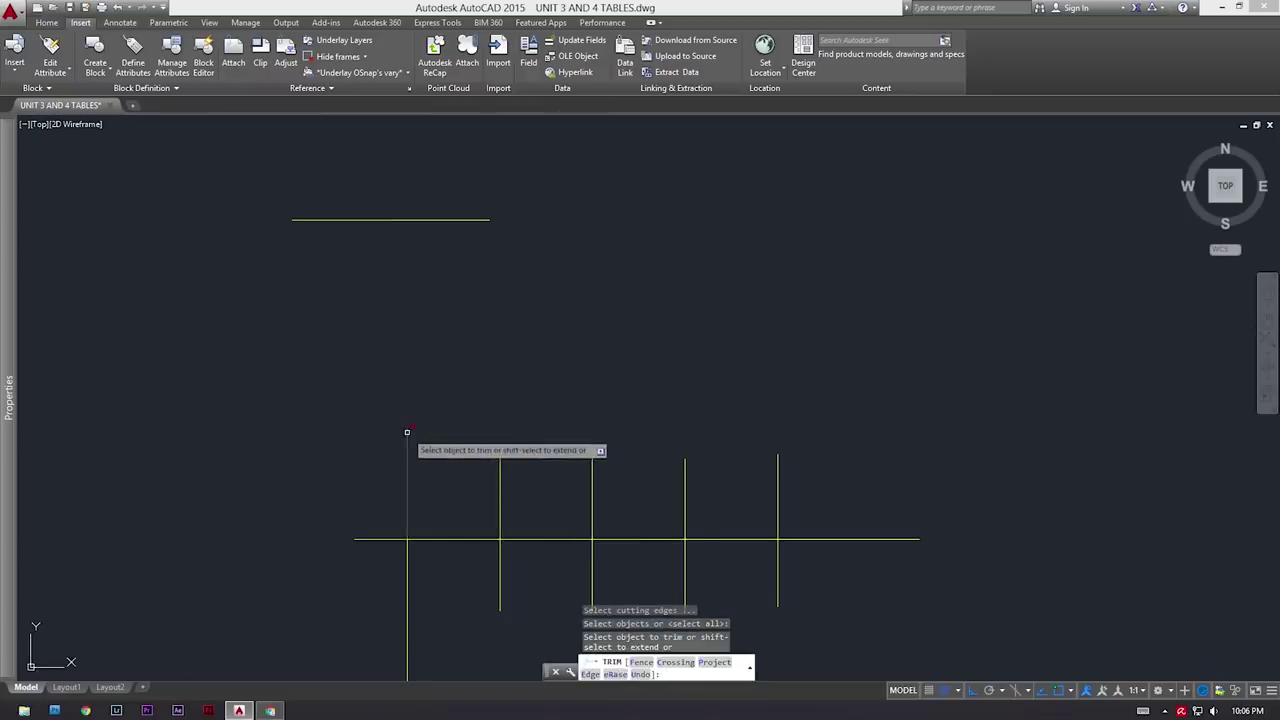
left_click(408, 433, "shift")
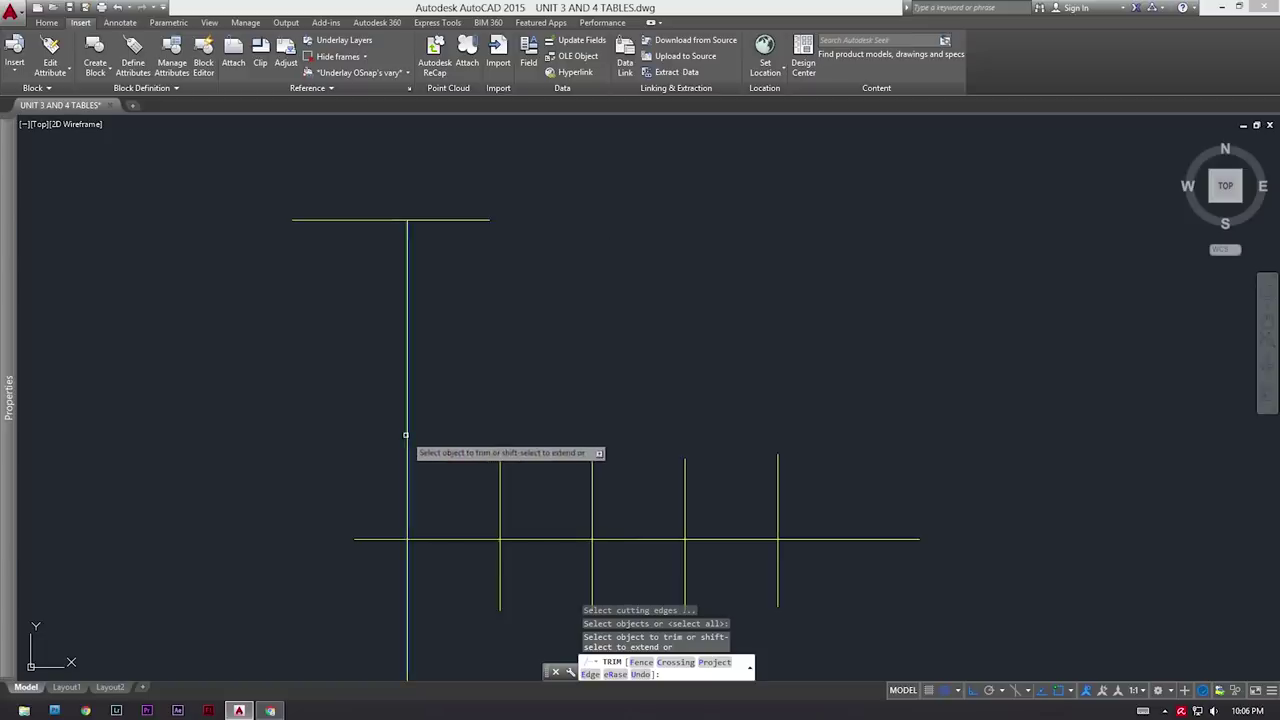
middle_click_drag(414, 277, 409, 314)
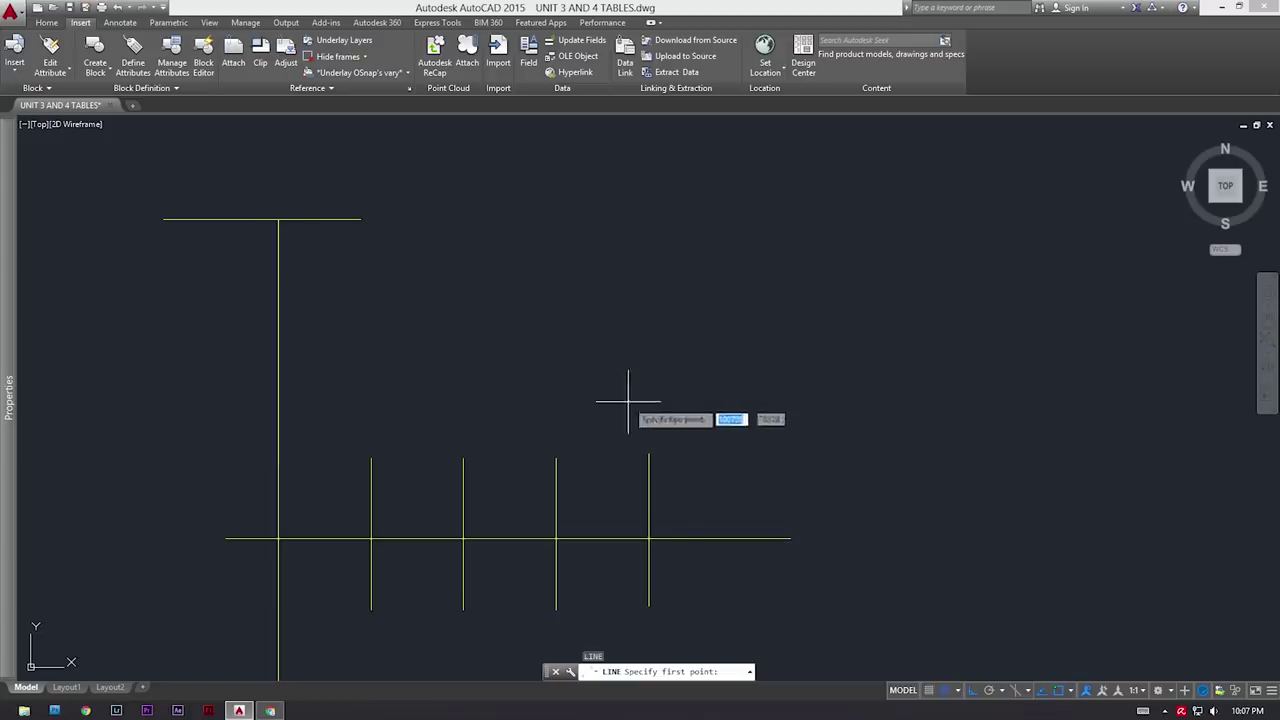
Step: Try to extend the upper end of the rightmost vertical line with the Trim command's extend option, without a boundary line above it
key("Escape")
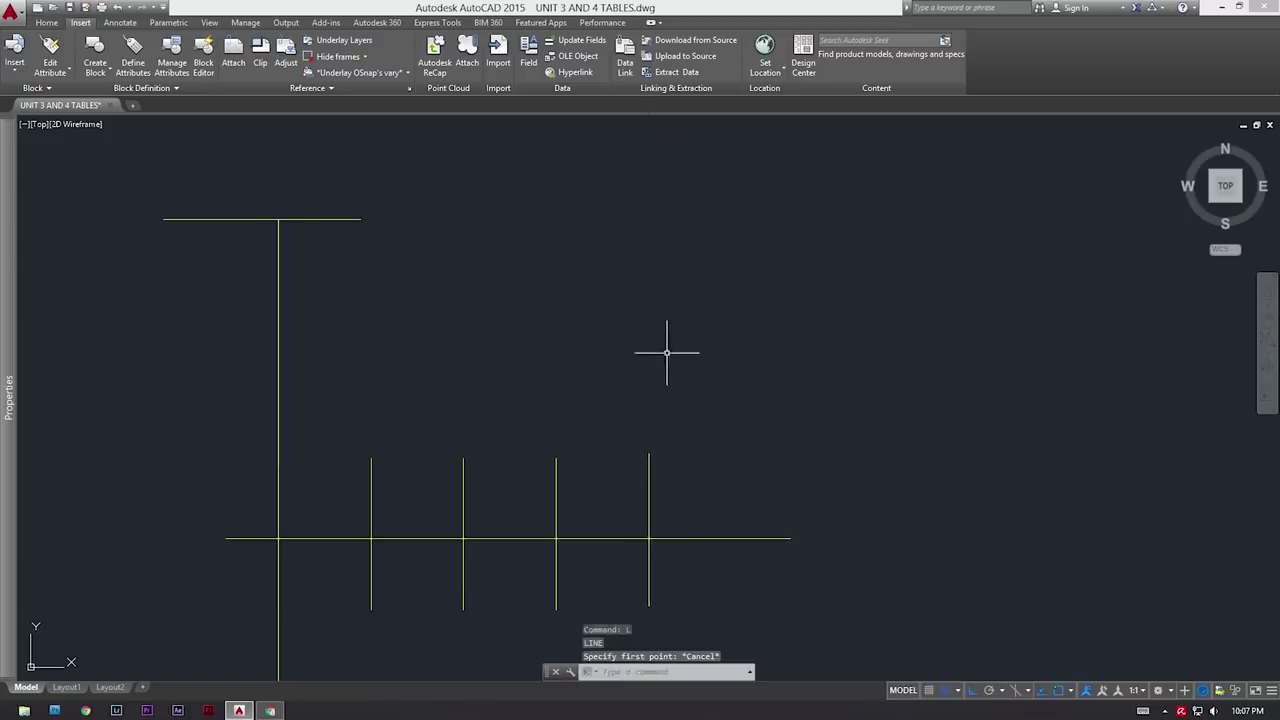
type("tr")
key("Return")
key("Return")
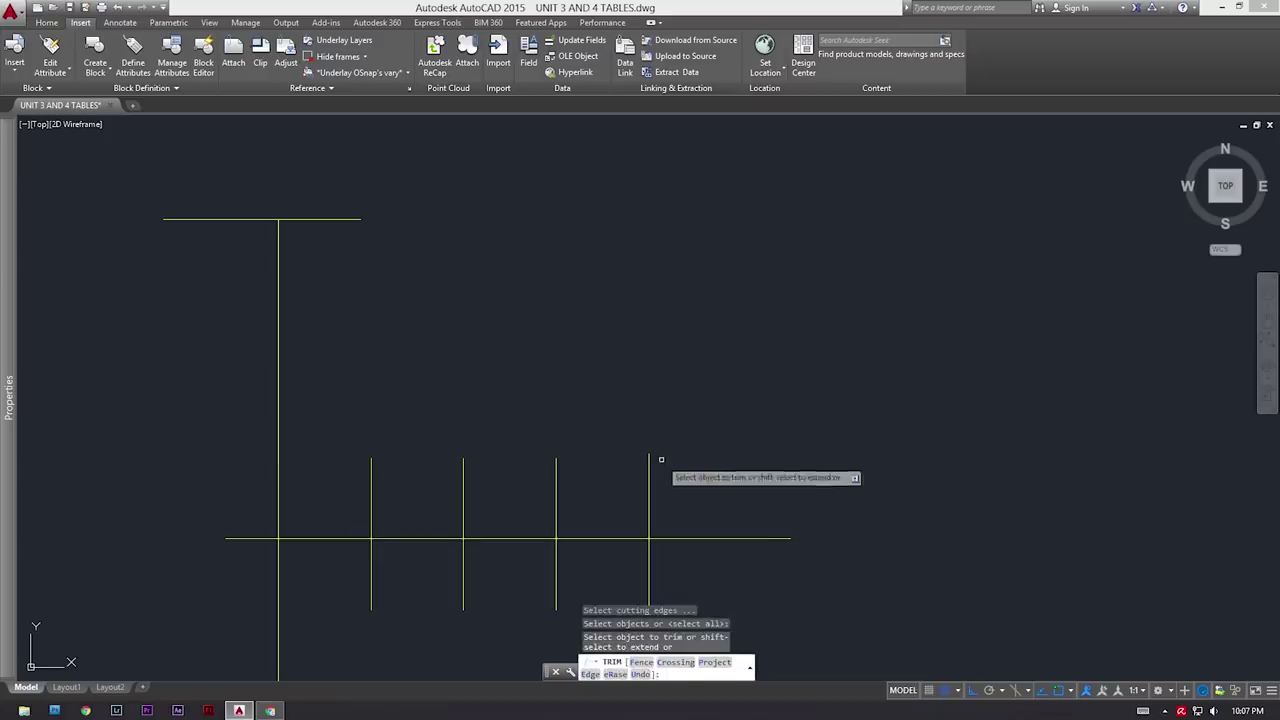
left_click(645, 458)
key("Escape")
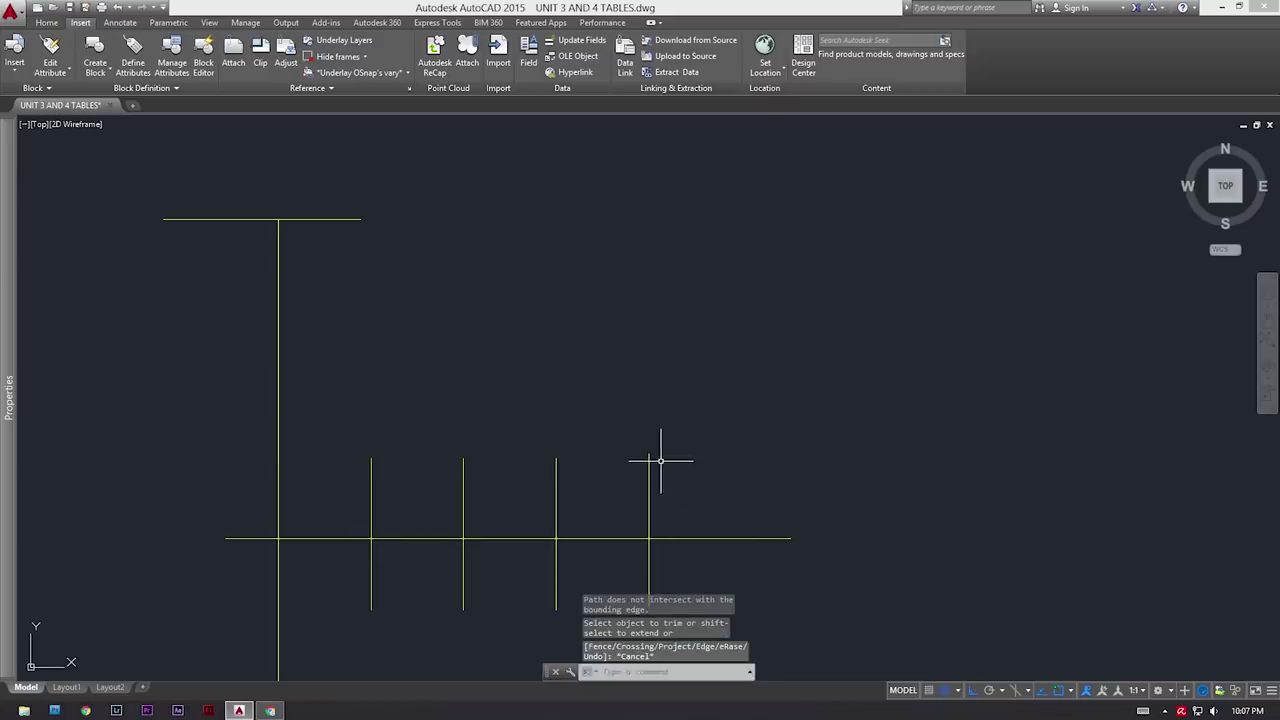
Step: Stretch the upper end of the rightmost vertical line straight up to roughly the height of the short horizontal line
type("s")
key("Return")
left_click(629, 420)
left_click(665, 480)
key("Return")
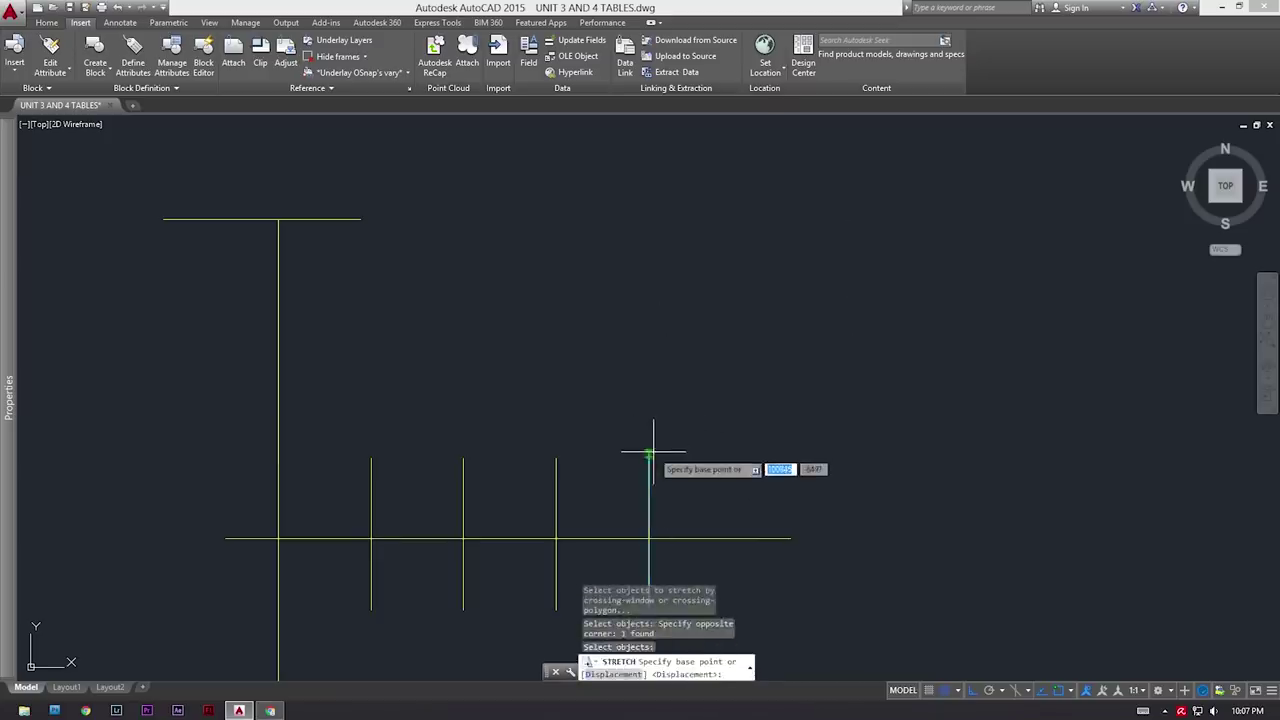
left_click(649, 453)
left_click(663, 192)
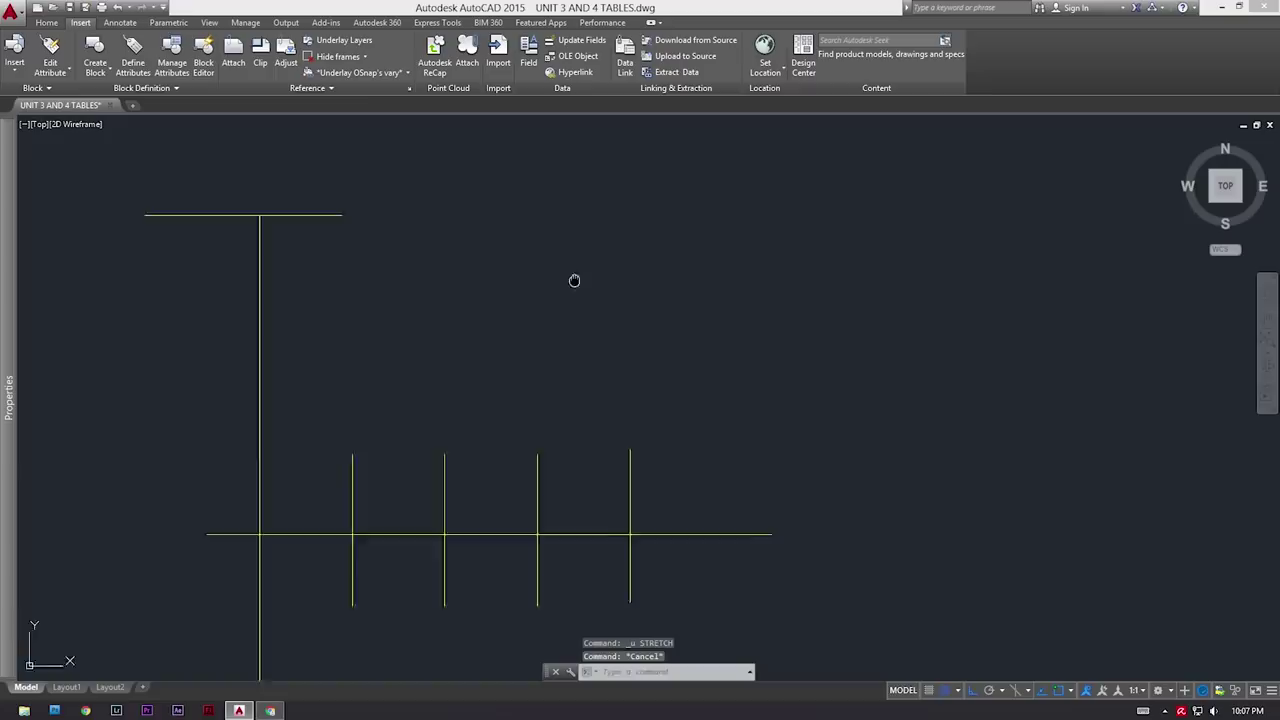
Step: Draw a short horizontal line above the rightmost vertical line as its boundary
middle_click_drag(574, 280, 548, 290)
type("l")
key("Return")
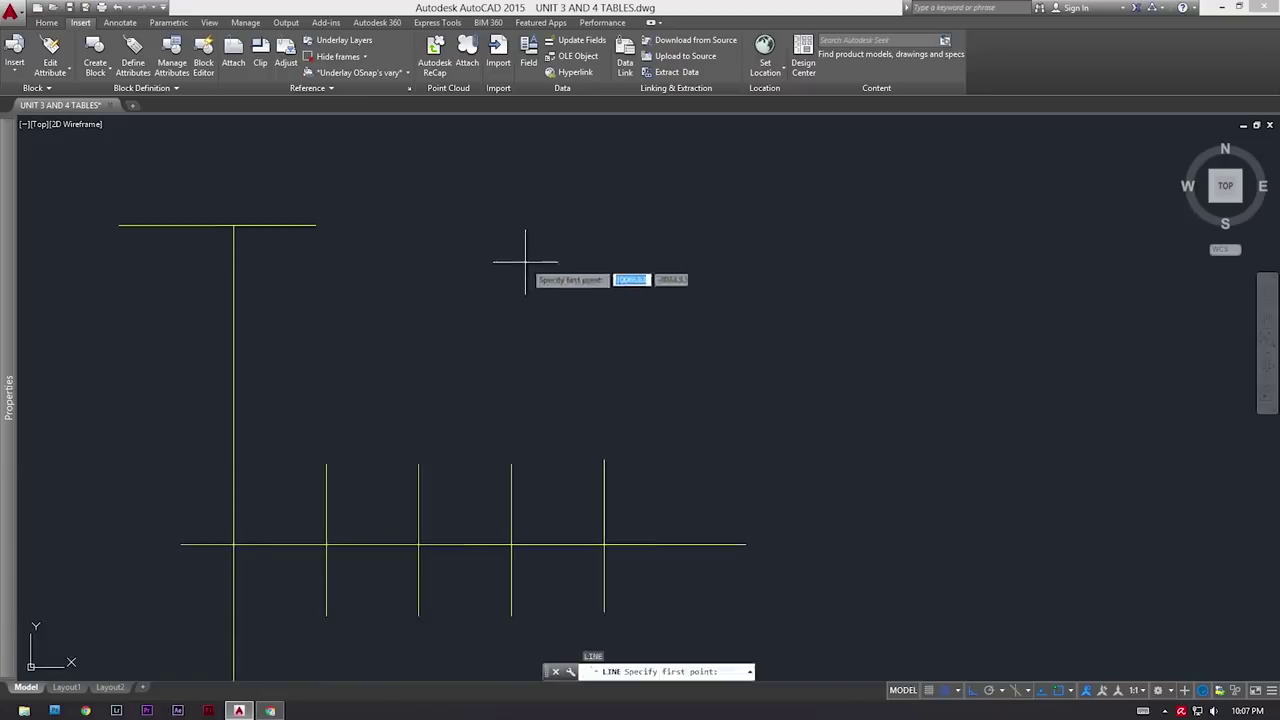
left_click(525, 276)
left_click(674, 283)
key("Escape")
Step: Extend the rightmost vertical line up to the new horizontal line with the Trim command's extend option, using all objects as boundaries
middle_click_drag(614, 414, 608, 402)
type("tr")
key("Return")
key("Return")
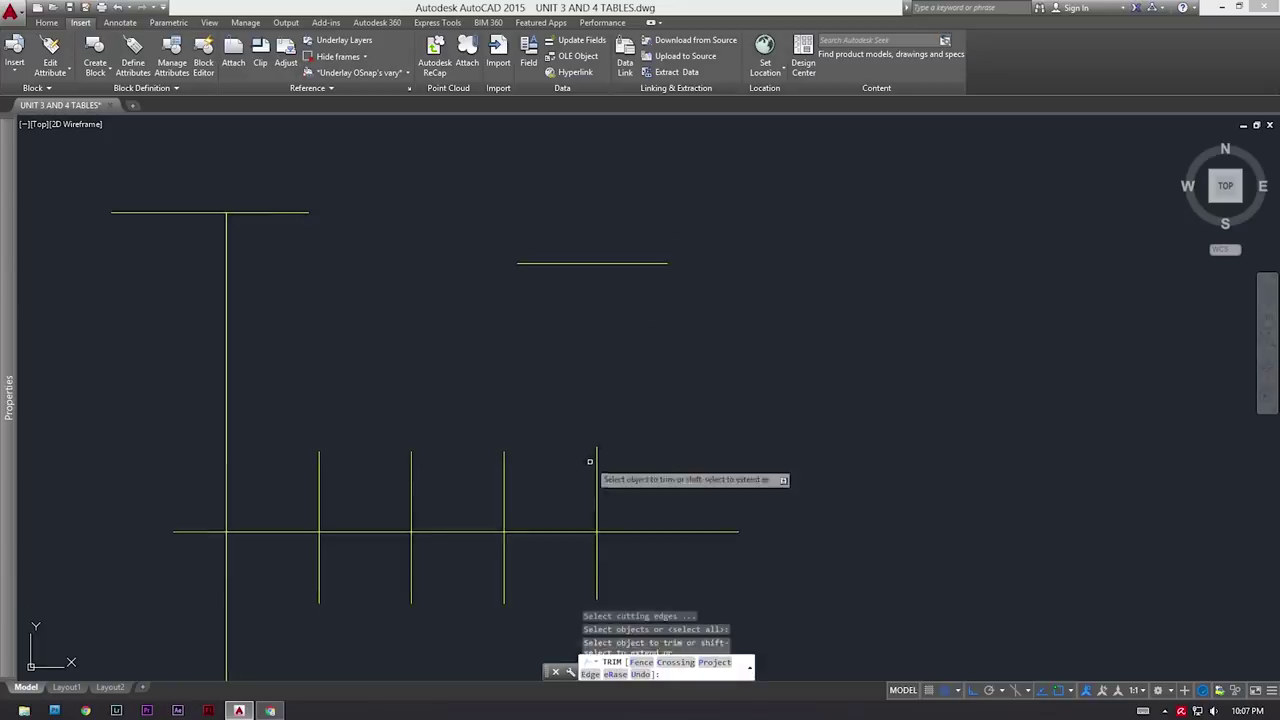
scroll(622, 350, "down", 2)
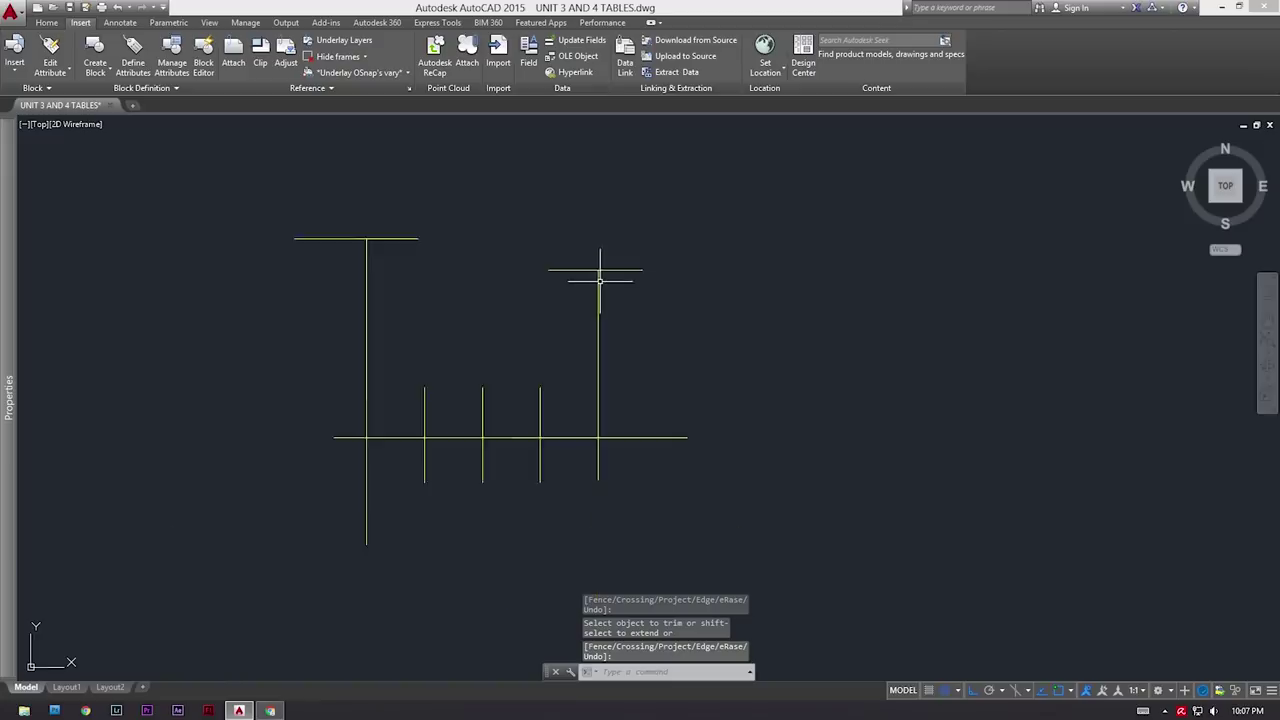
middle_click_drag(474, 347, 466, 374)
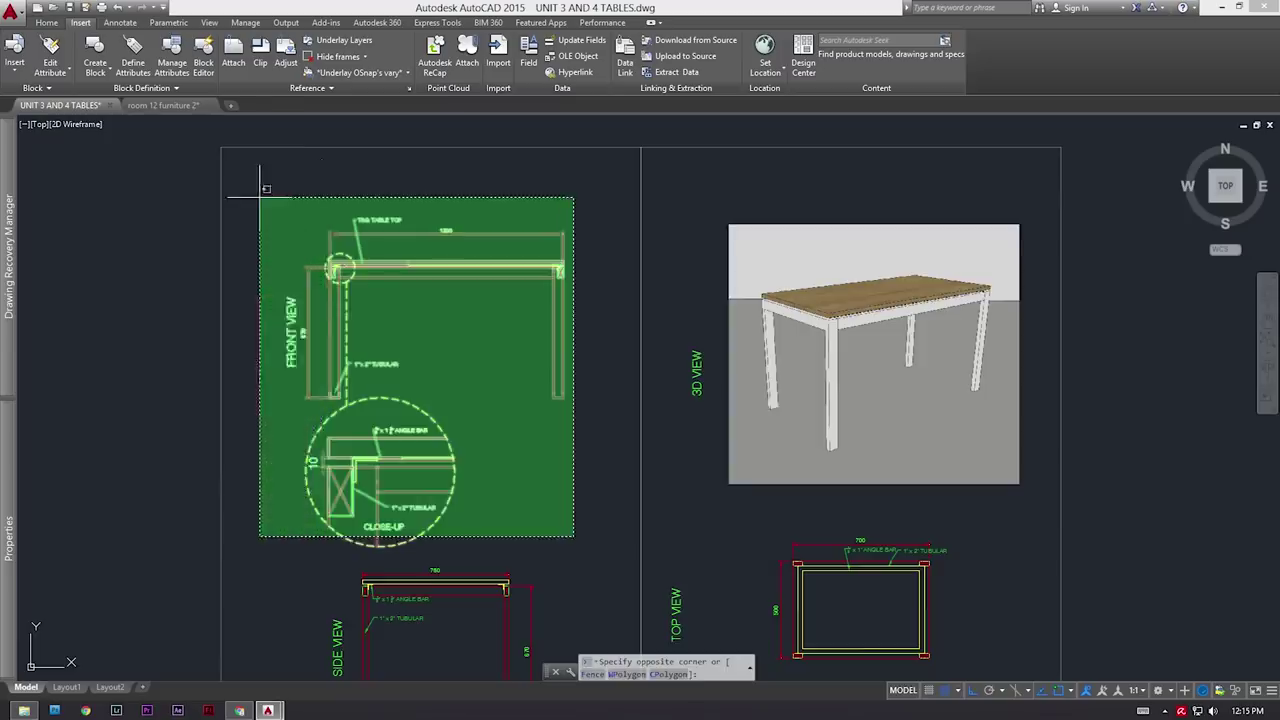
Step: Copy the table's front view and close-up detail horizontally to the right with the Copy command, using the sheet's upper-left corner as base point
left_click(266, 228)
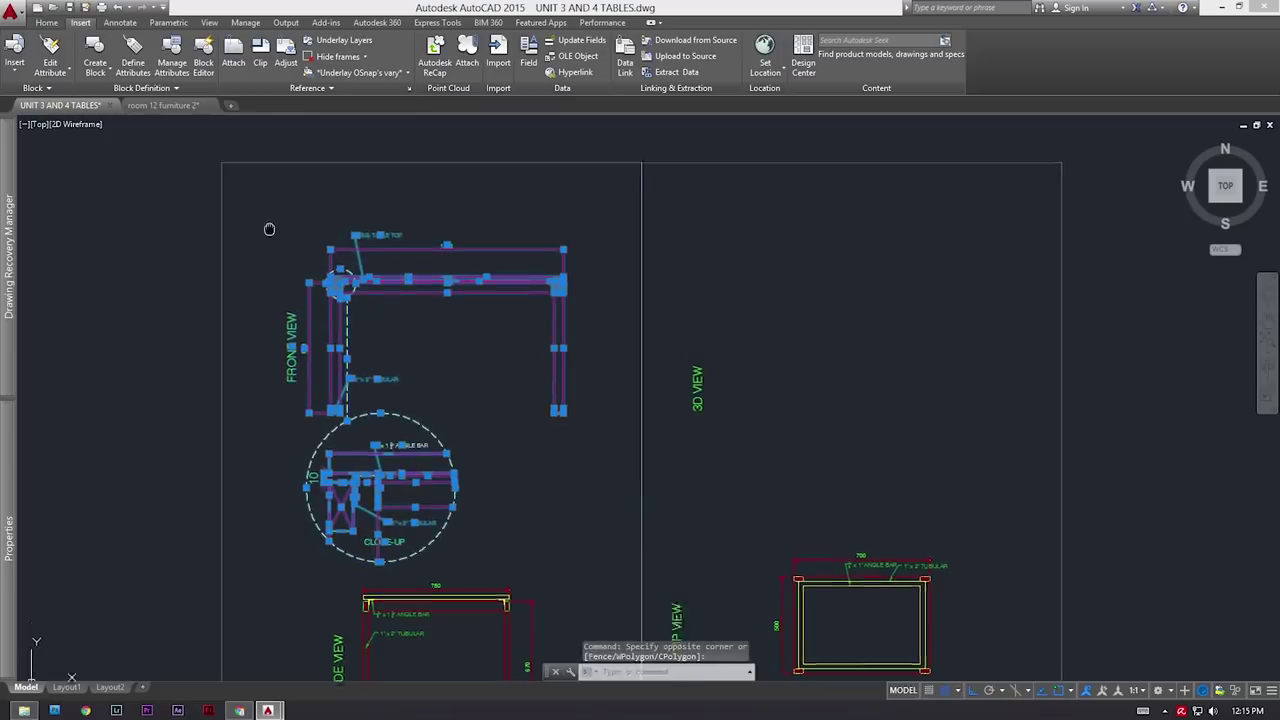
key("Return")
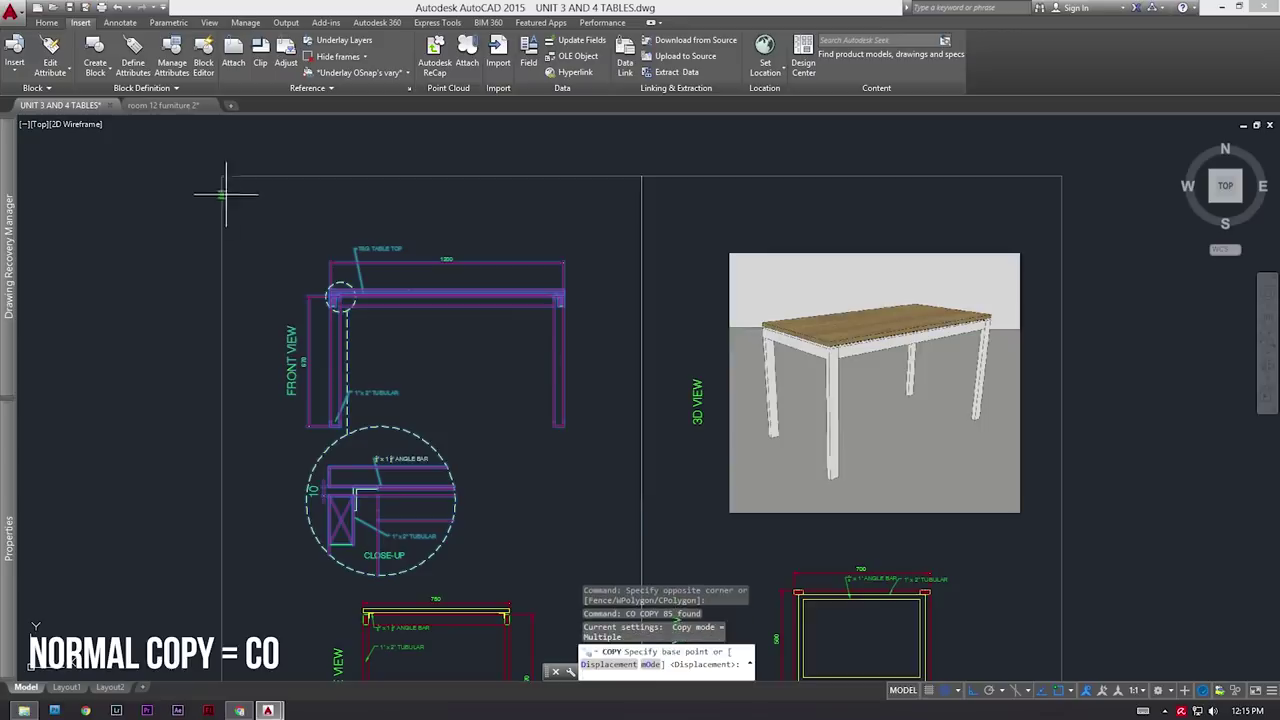
scroll(563, 229, "down", 4)
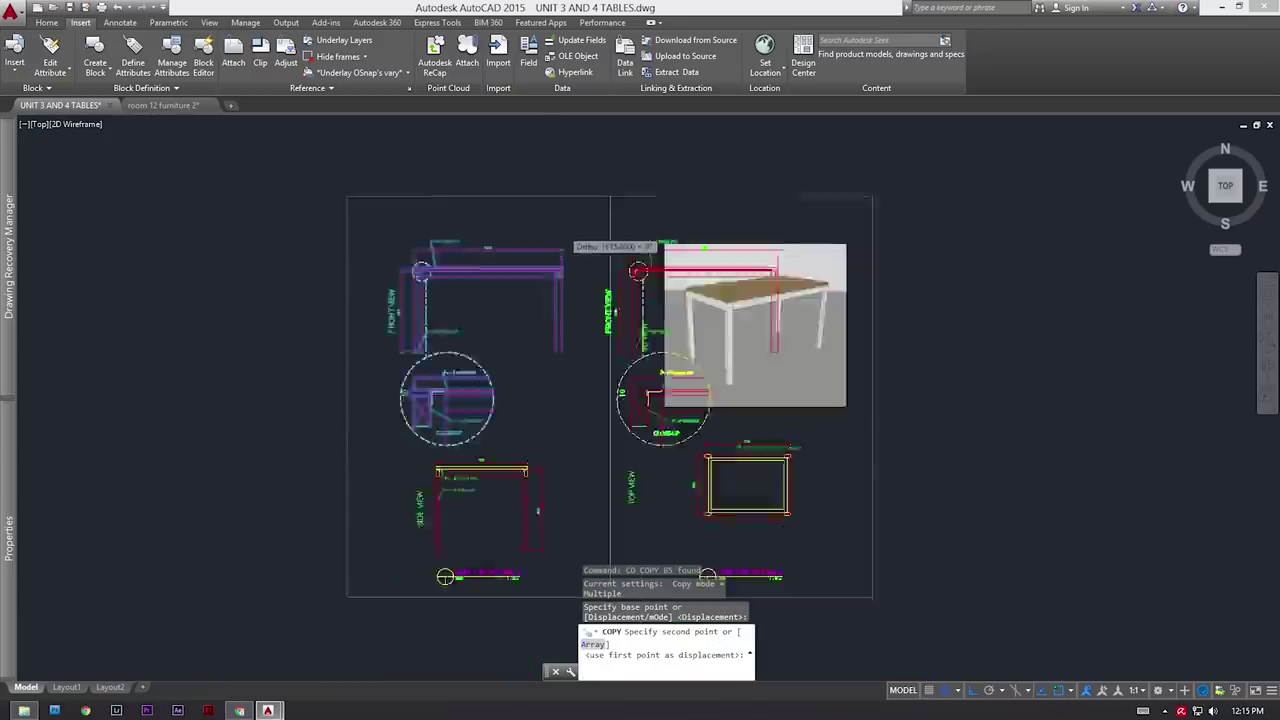
left_click(833, 208)
key("Escape")
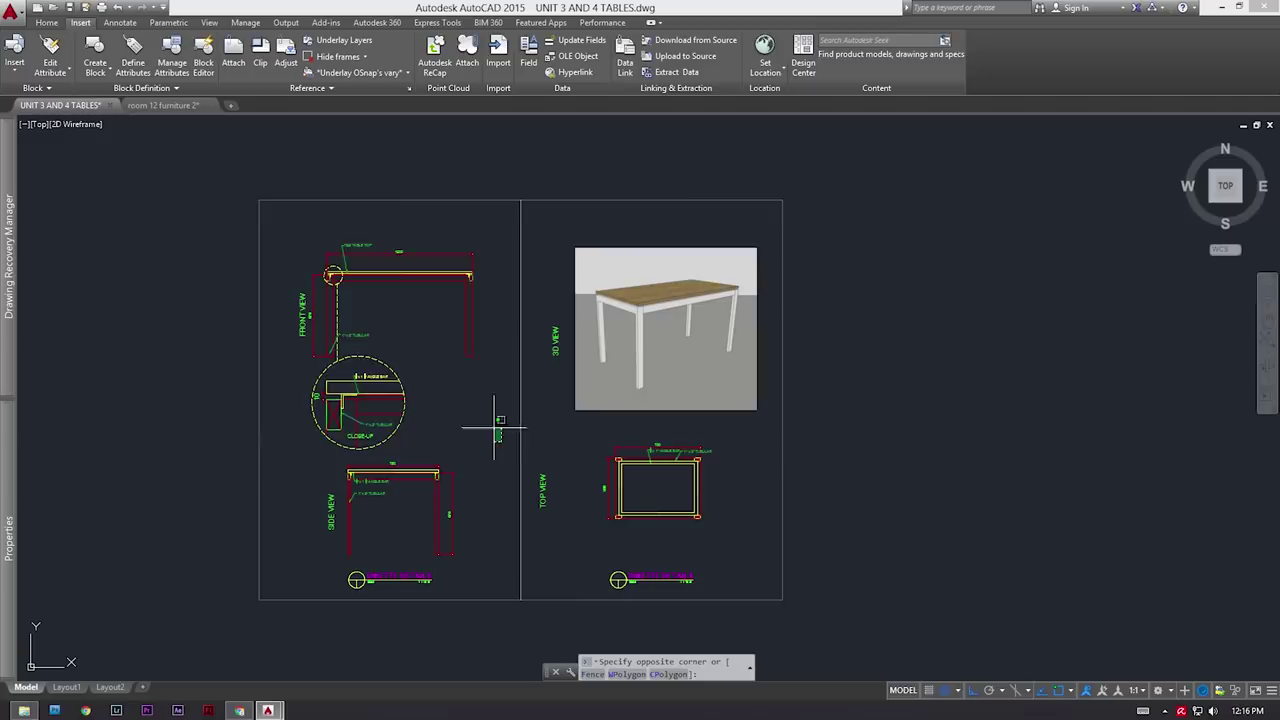
Step: Copy the front view and close-up to the clipboard with the sheet's upper-left corner as base point, and paste them
left_click(502, 441)
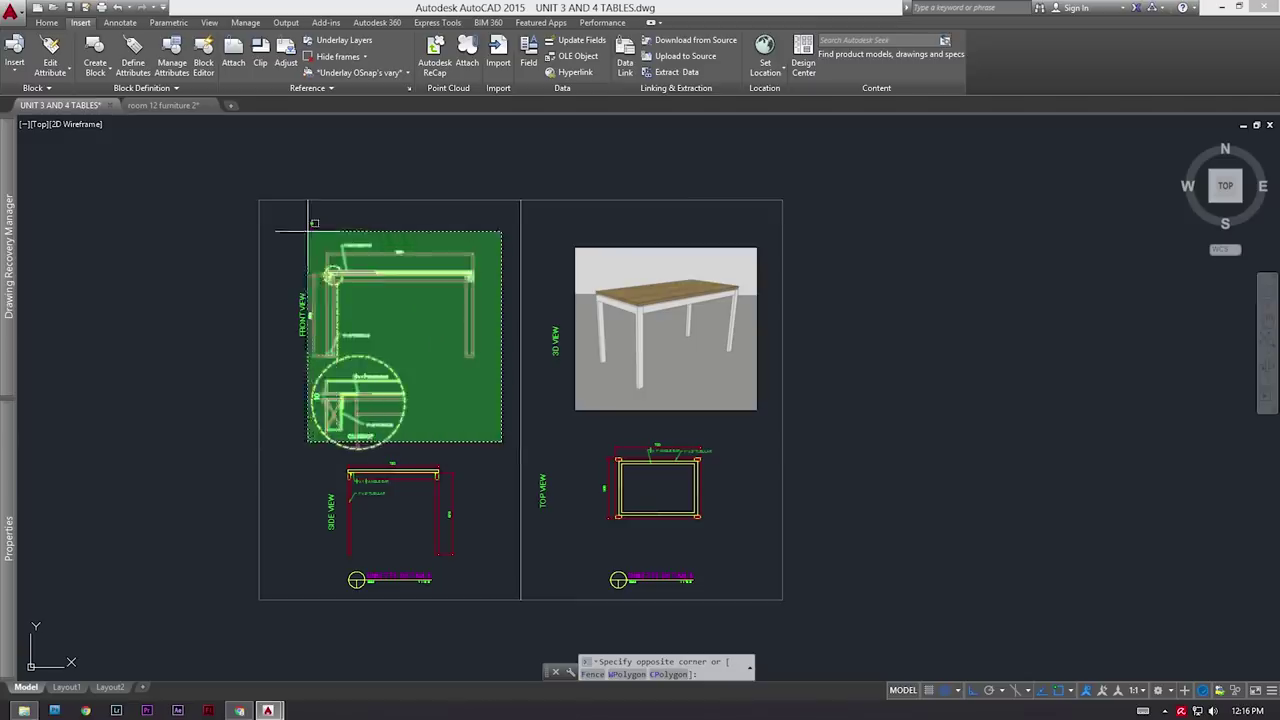
left_click(294, 233)
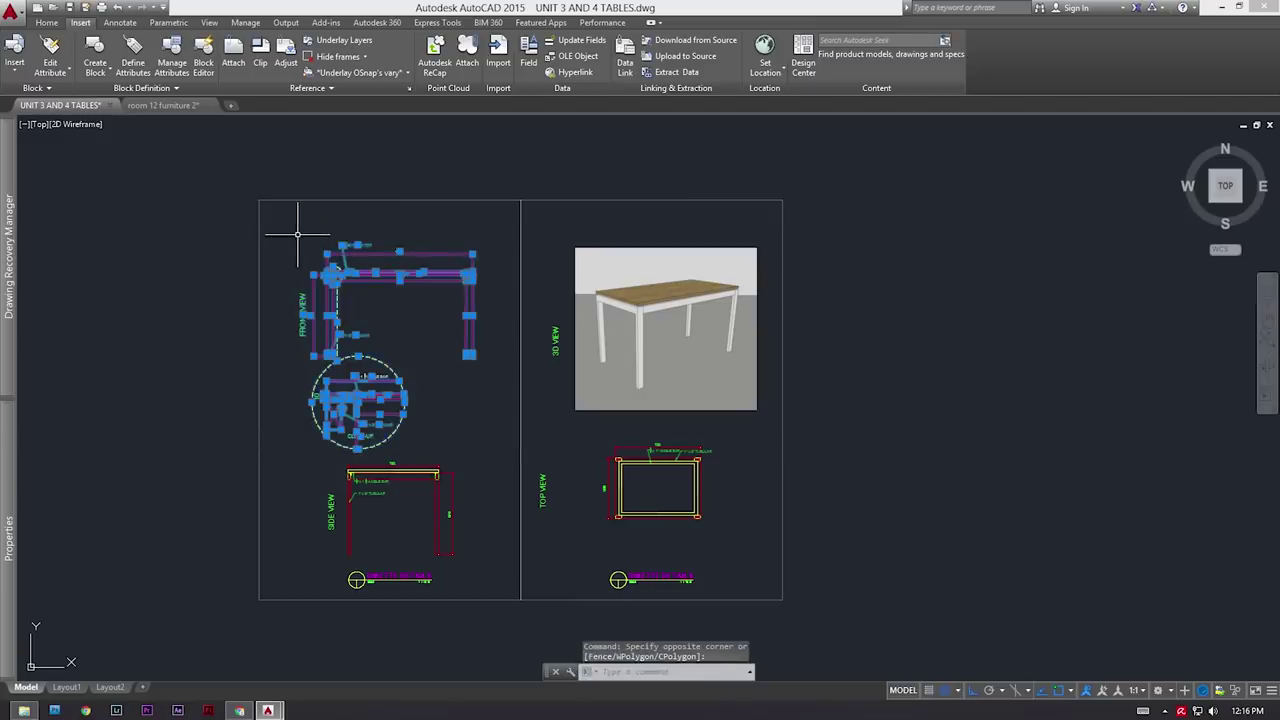
key("ctrl+shift+c")
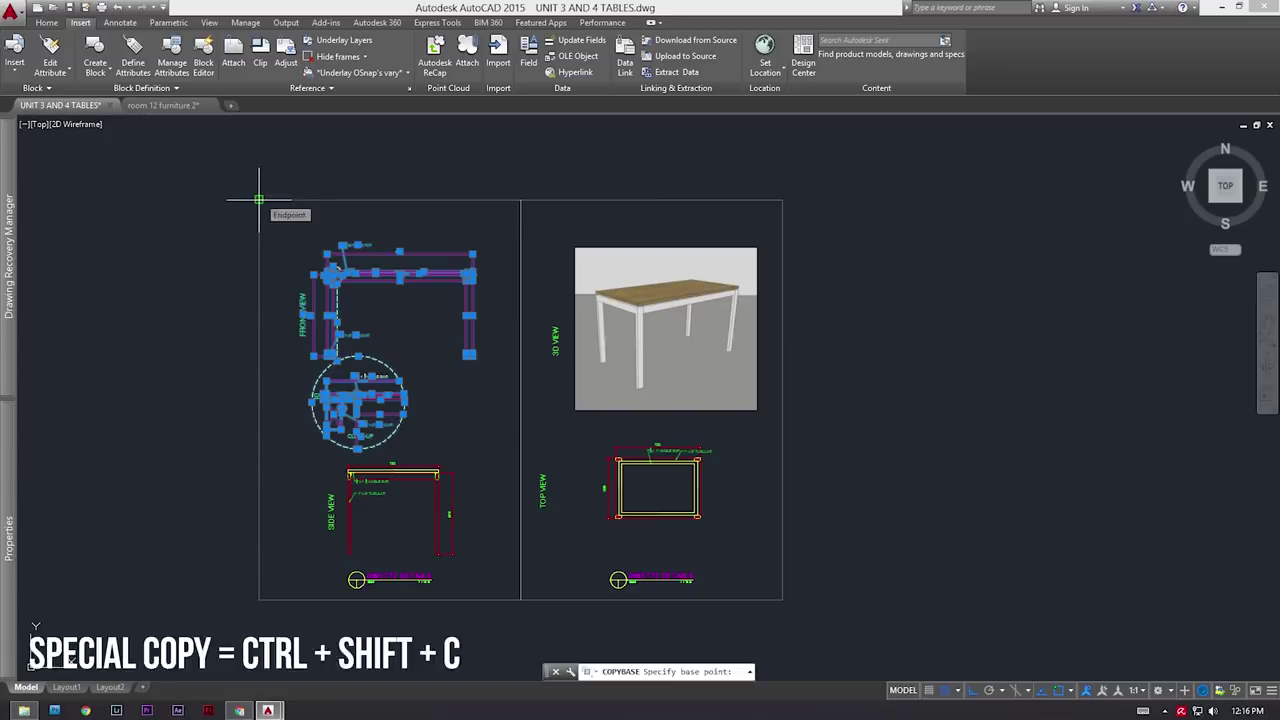
left_click(258, 199)
key("Escape")
mouse_move(733, 229)
middle_mouse_down()
mouse_move(651, 266)
mouse_move(549, 260)
middle_mouse_up()
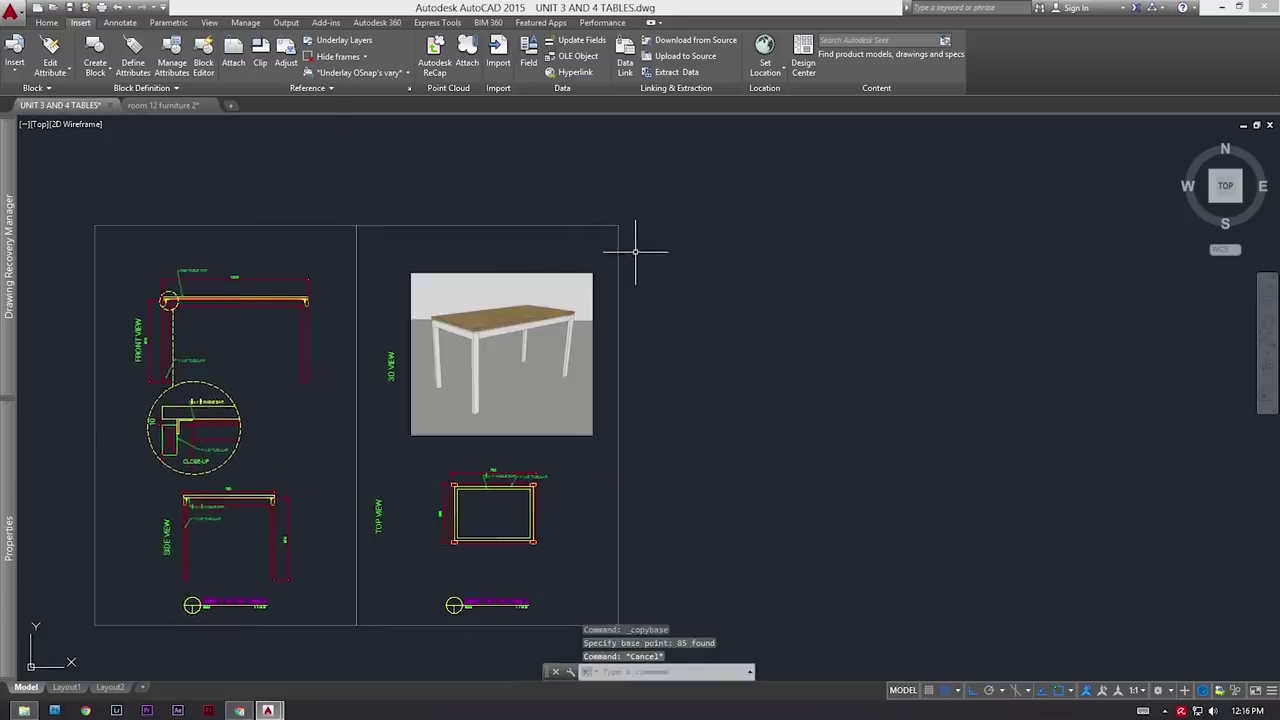
key("ctrl+v")
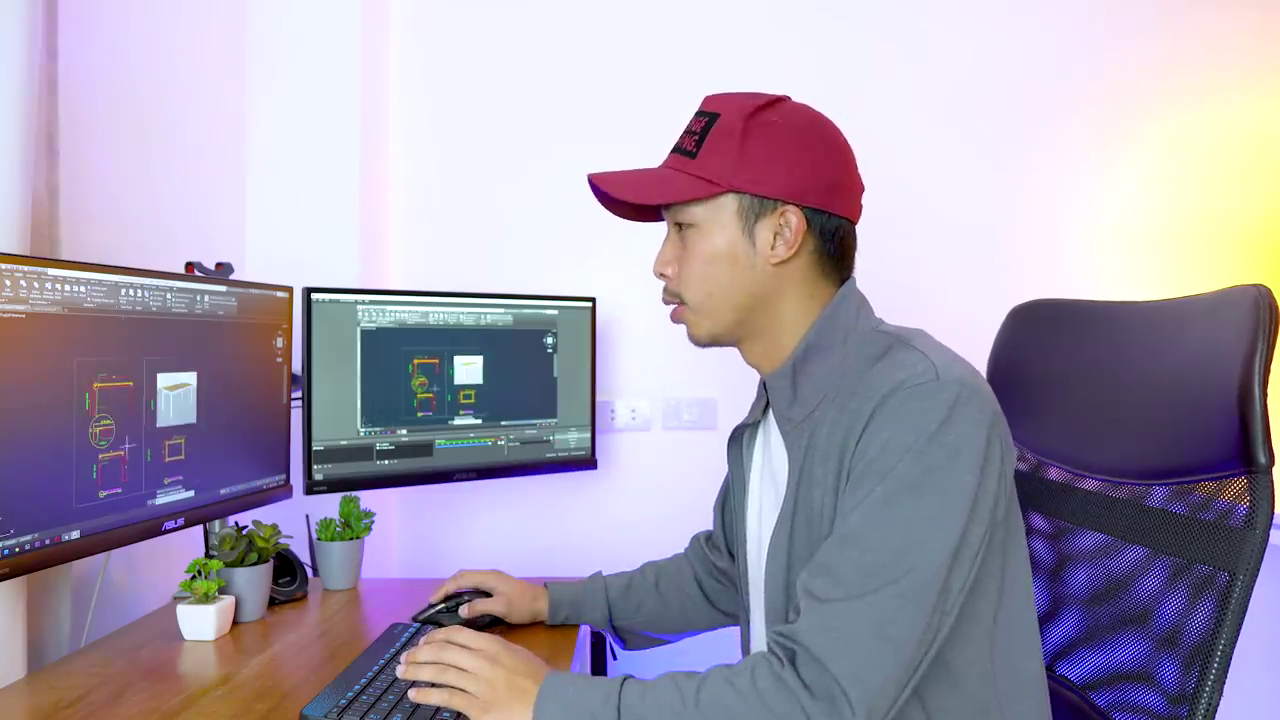
left_click(493, 479)
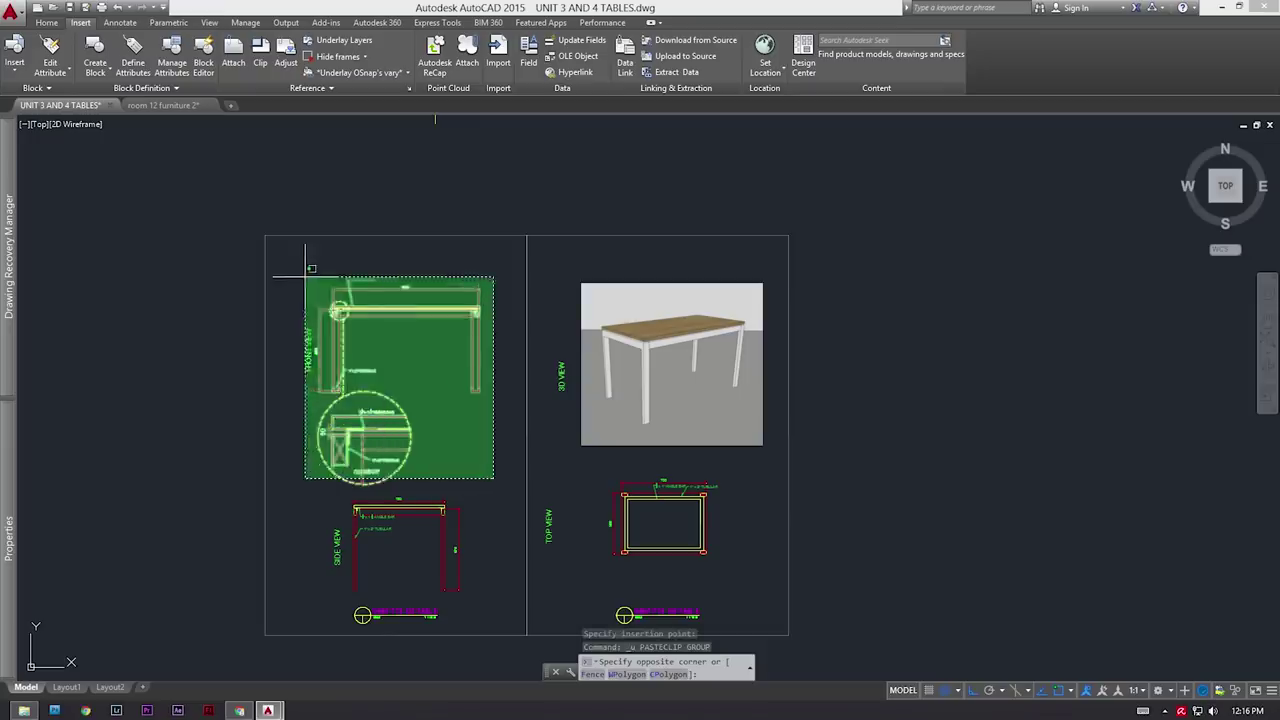
left_click(298, 270)
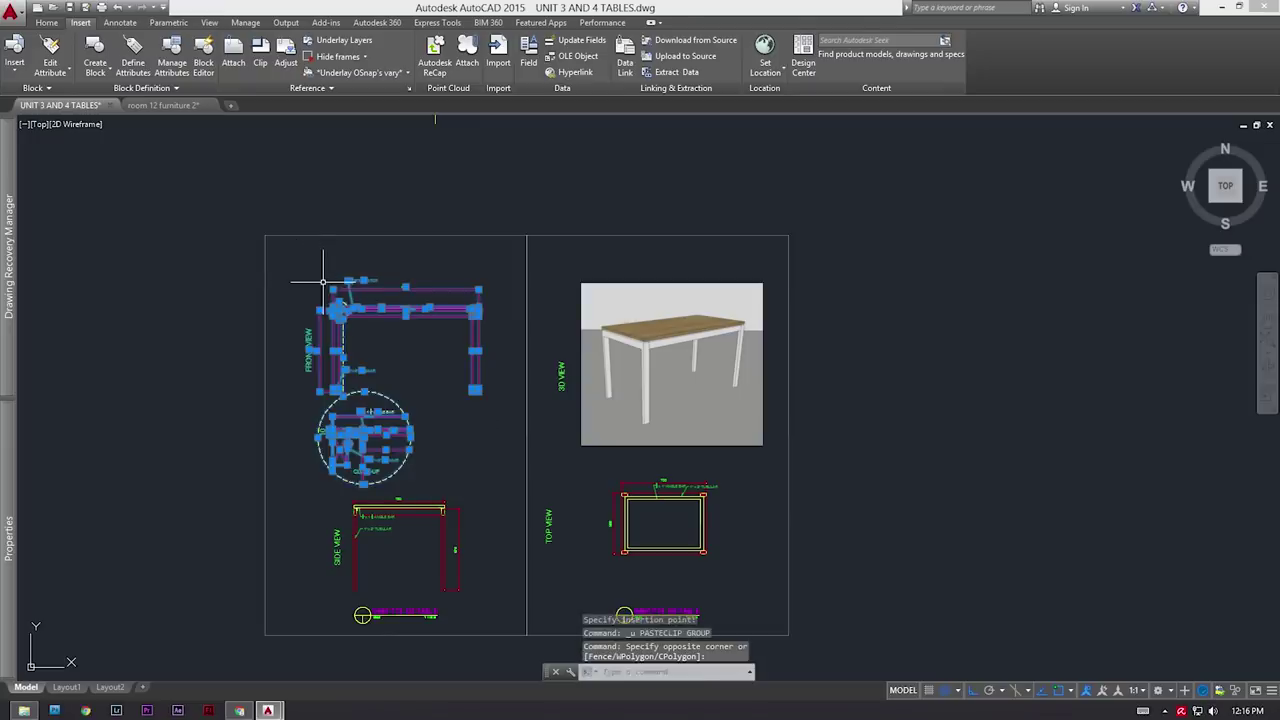
middle_click_drag(622, 330, 392, 330)
key("ctrl+shift+c")
key("Escape")
Step: Draw a rectangle in the empty space to the right of the table sheet
middle_click_drag(589, 271, 559, 291)
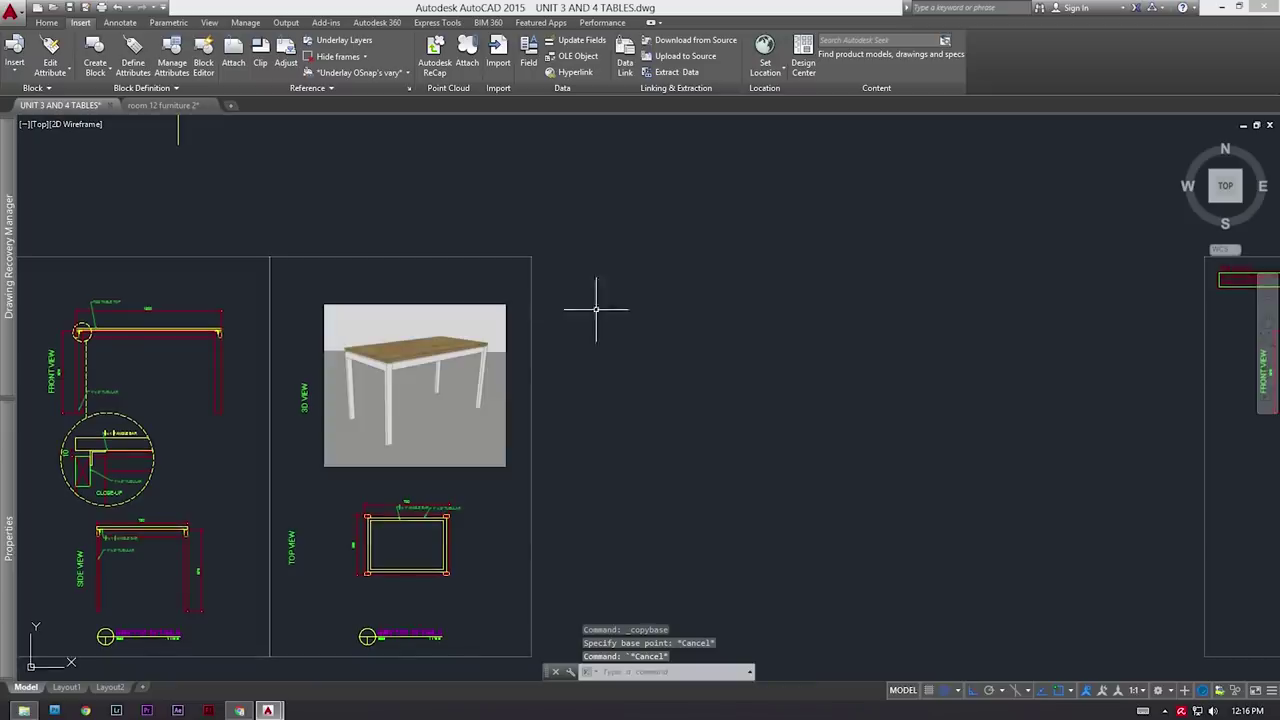
type("rec")
key("Return")
left_click(608, 261)
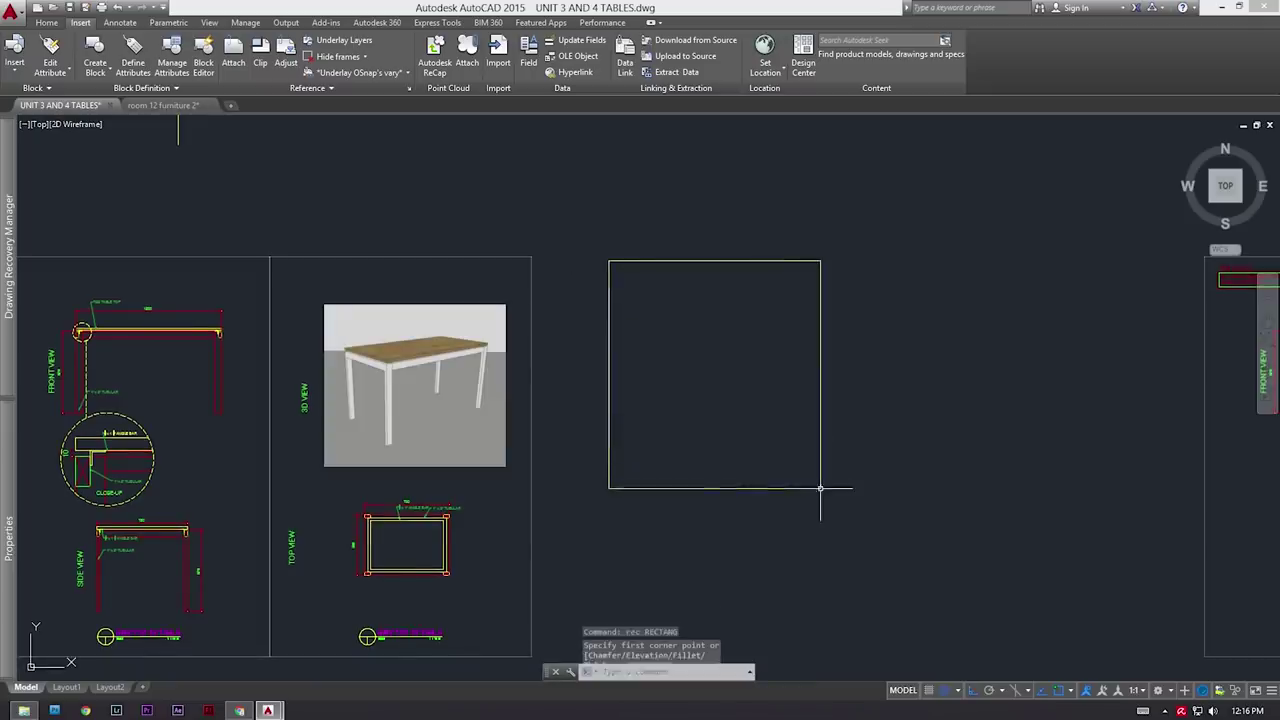
left_click(820, 488)
middle_click_drag(665, 376, 668, 343)
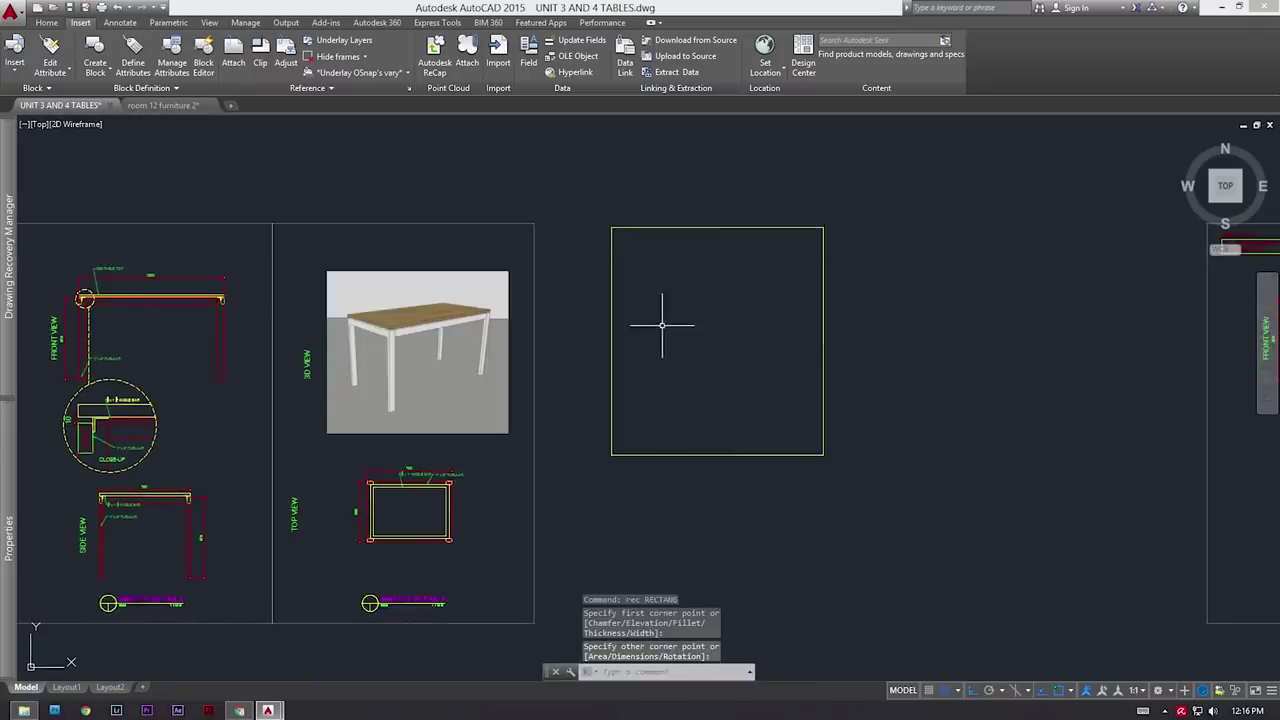
Step: Draw a circle centred on the new rectangle's lower-left corner
type("c")
key("Return")
left_click(608, 451)
left_click(645, 410)
key("Return")
Step: Try to paste the copied front view and close-up detail at the new rectangle's upper-left corner
middle_click_drag(679, 328, 663, 374)
key("ctrl+v")
key("Escape")
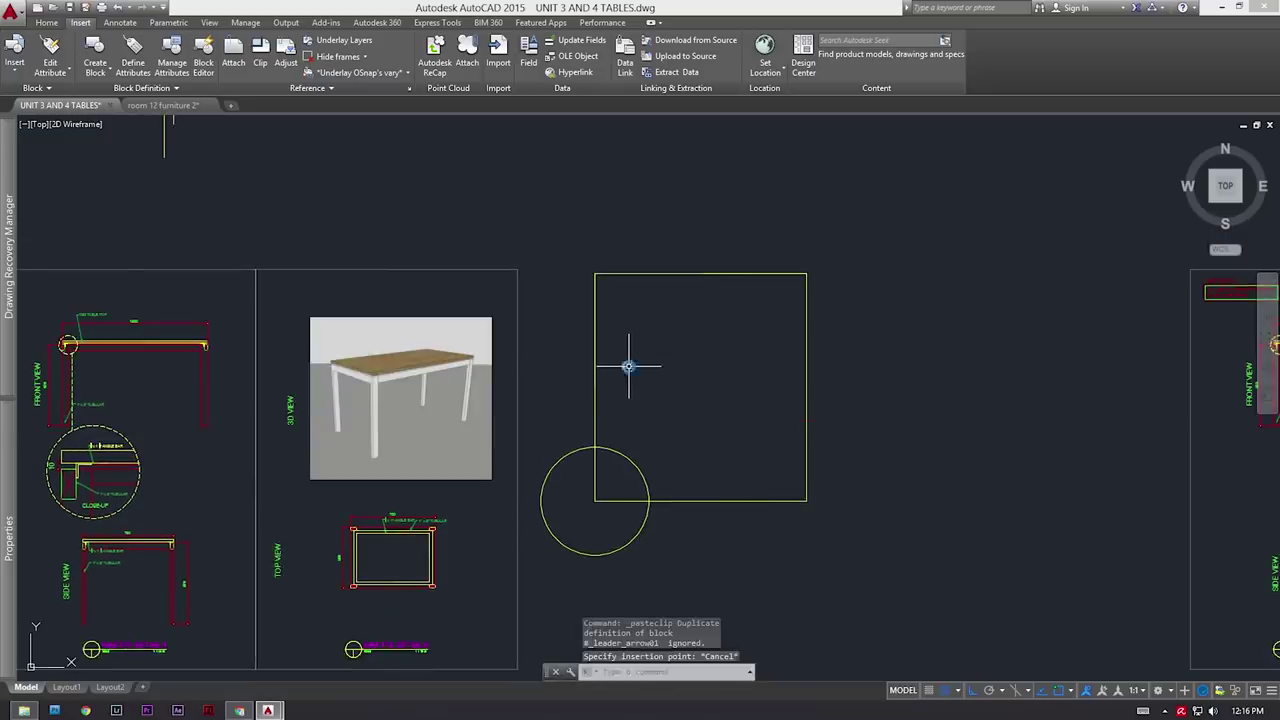
key("ctrl+v")
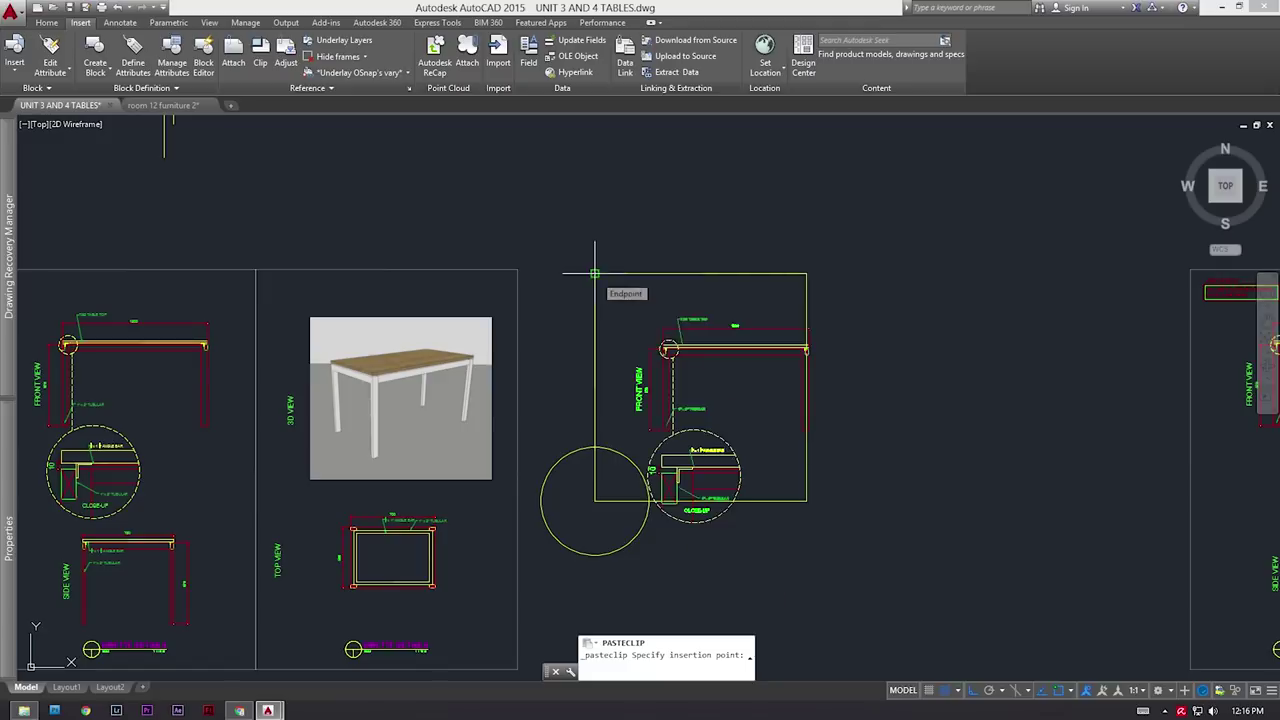
key("Escape")
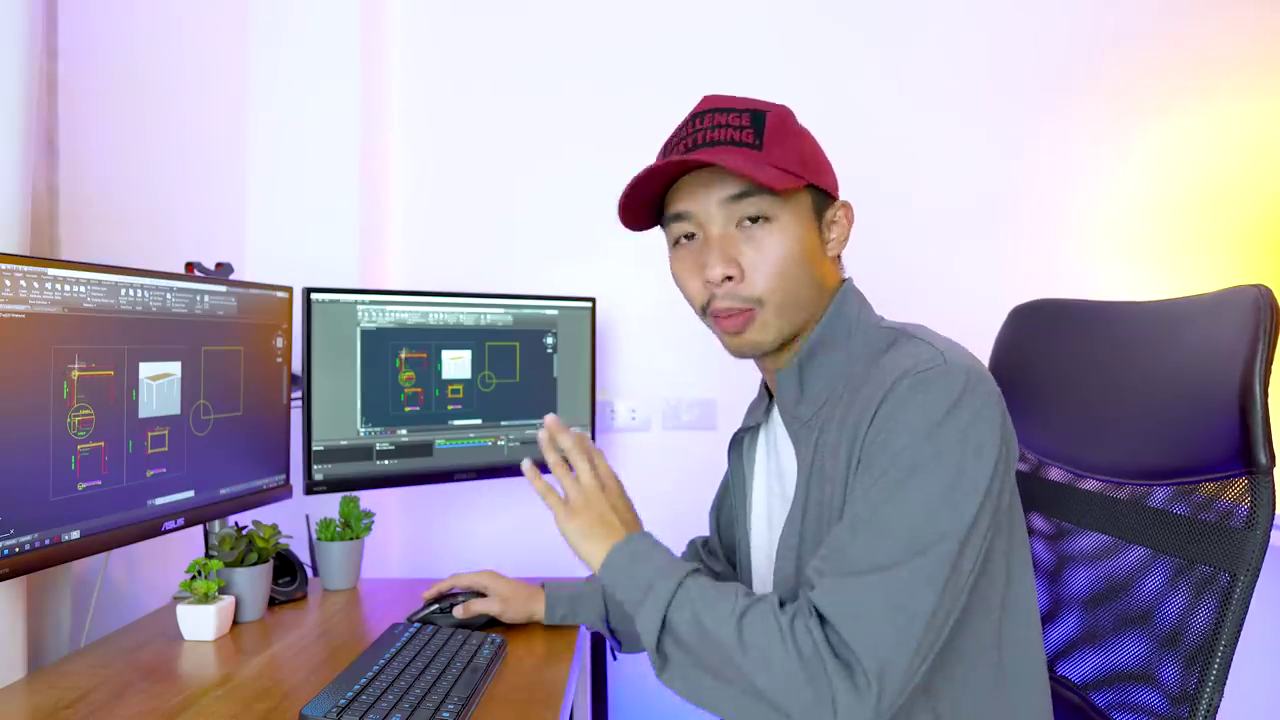
Step: Try to carry the front view and close-up into the room 12 furniture 2 drawing with Copy, based at the sheet's upper-left corner
left_click(214, 228)
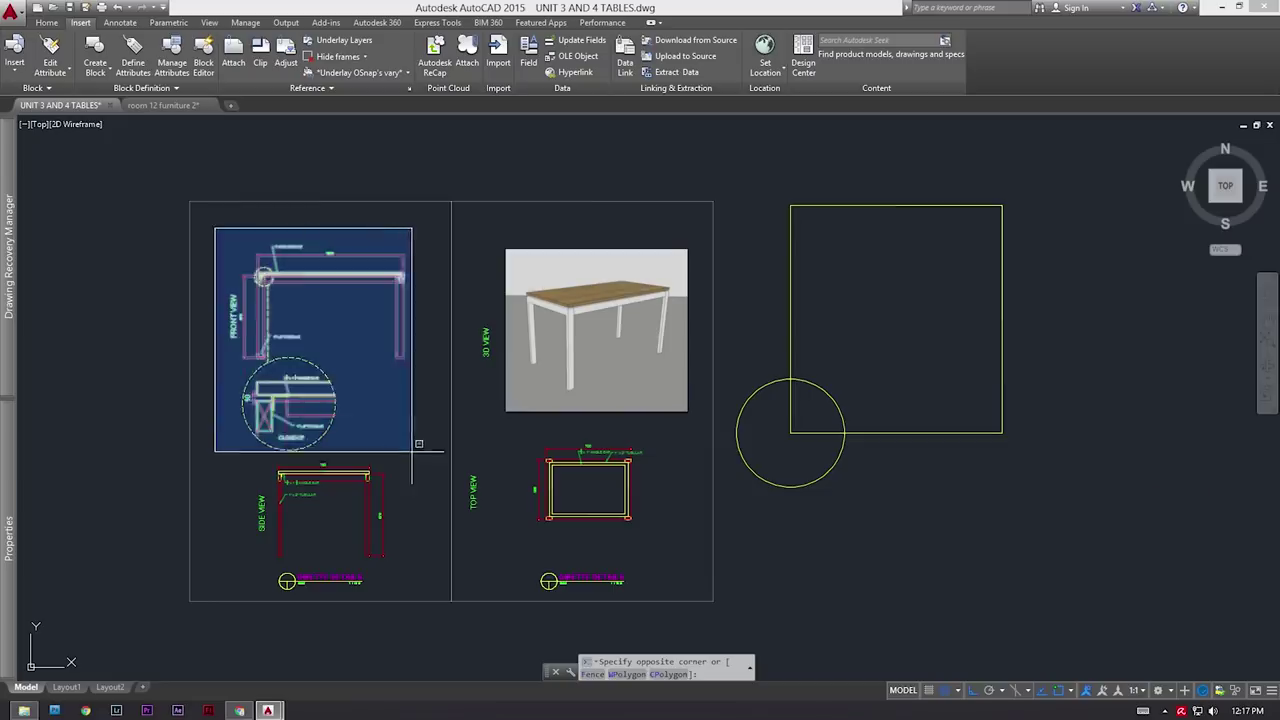
left_click(444, 496)
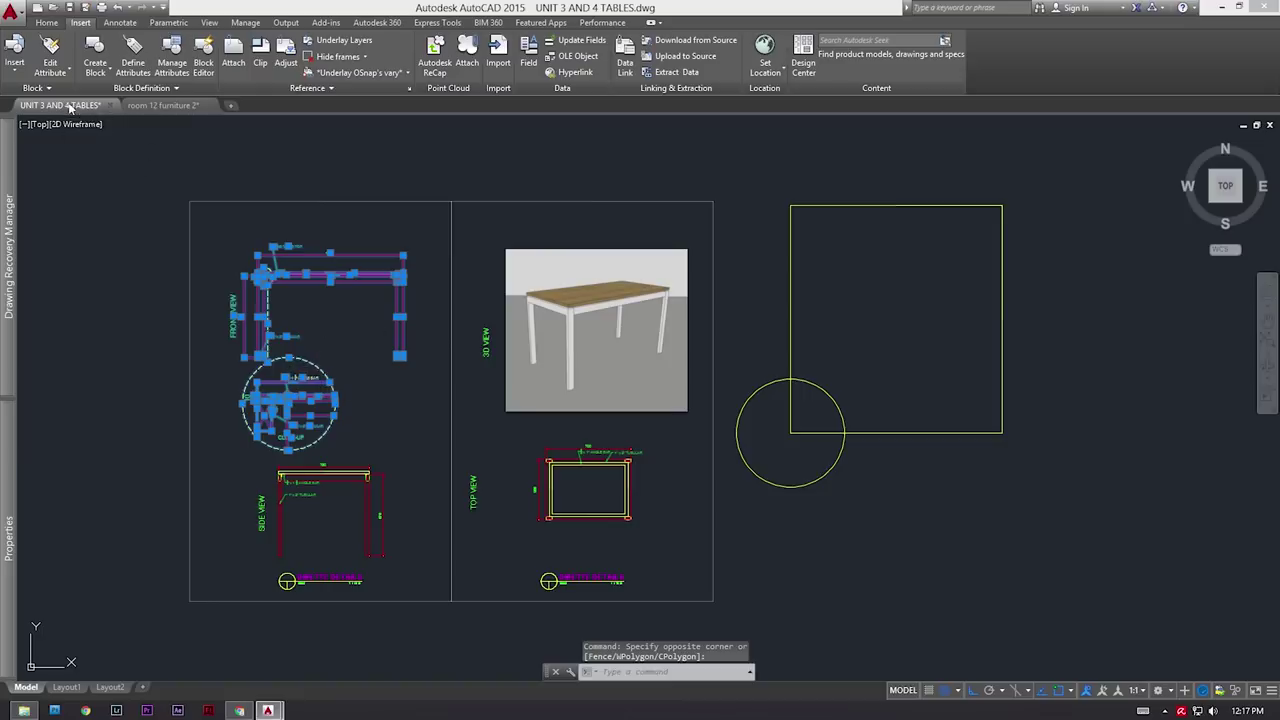
left_click(165, 105)
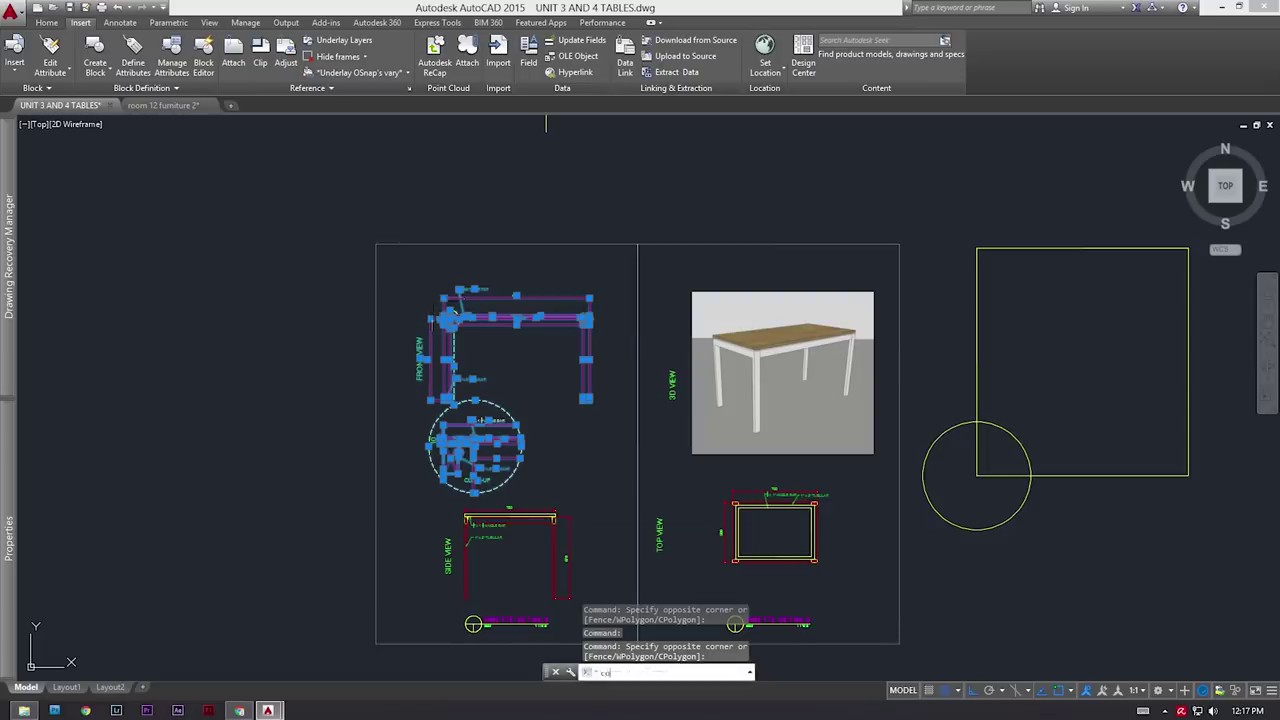
key("Return")
left_click(365, 230)
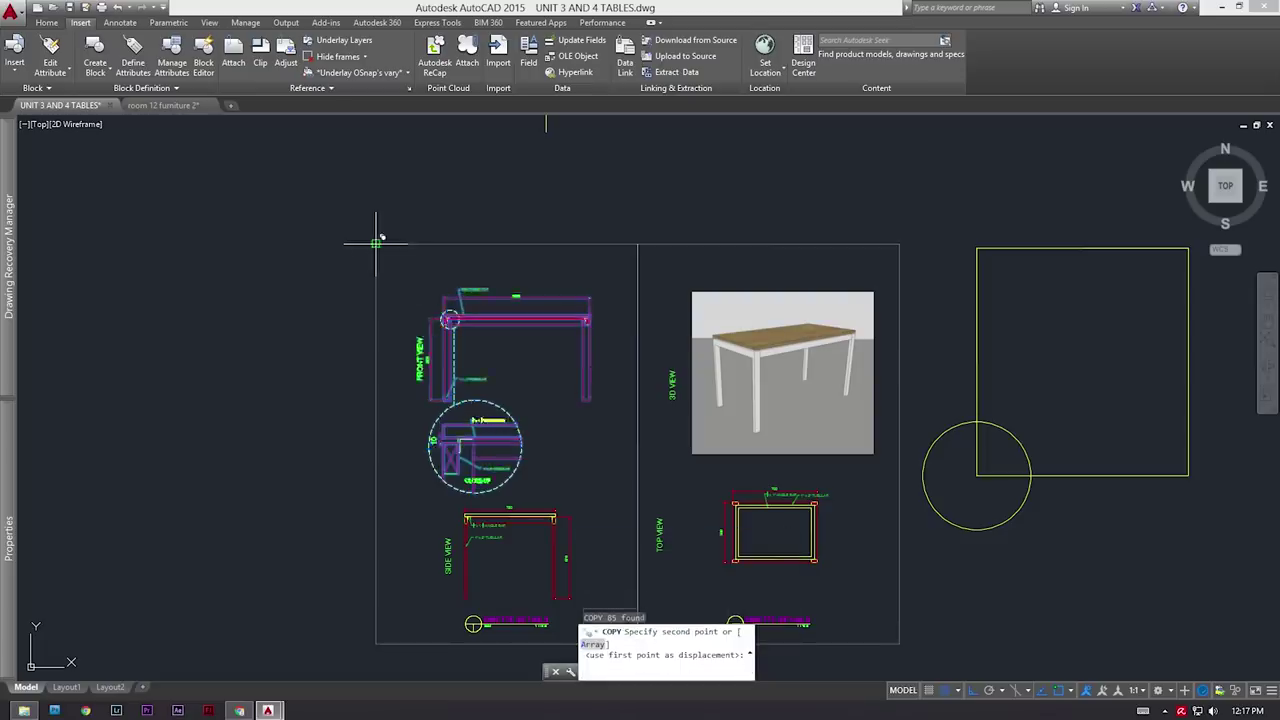
mouse_move(176, 107)
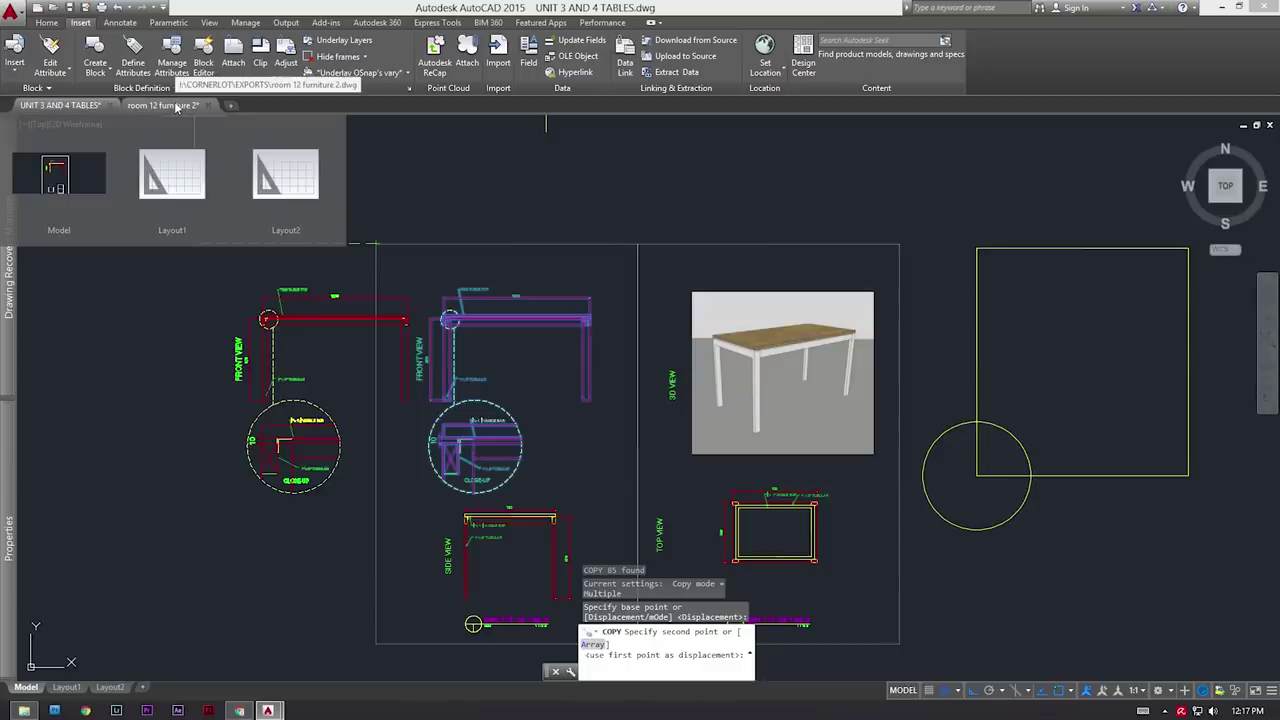
key("Escape")
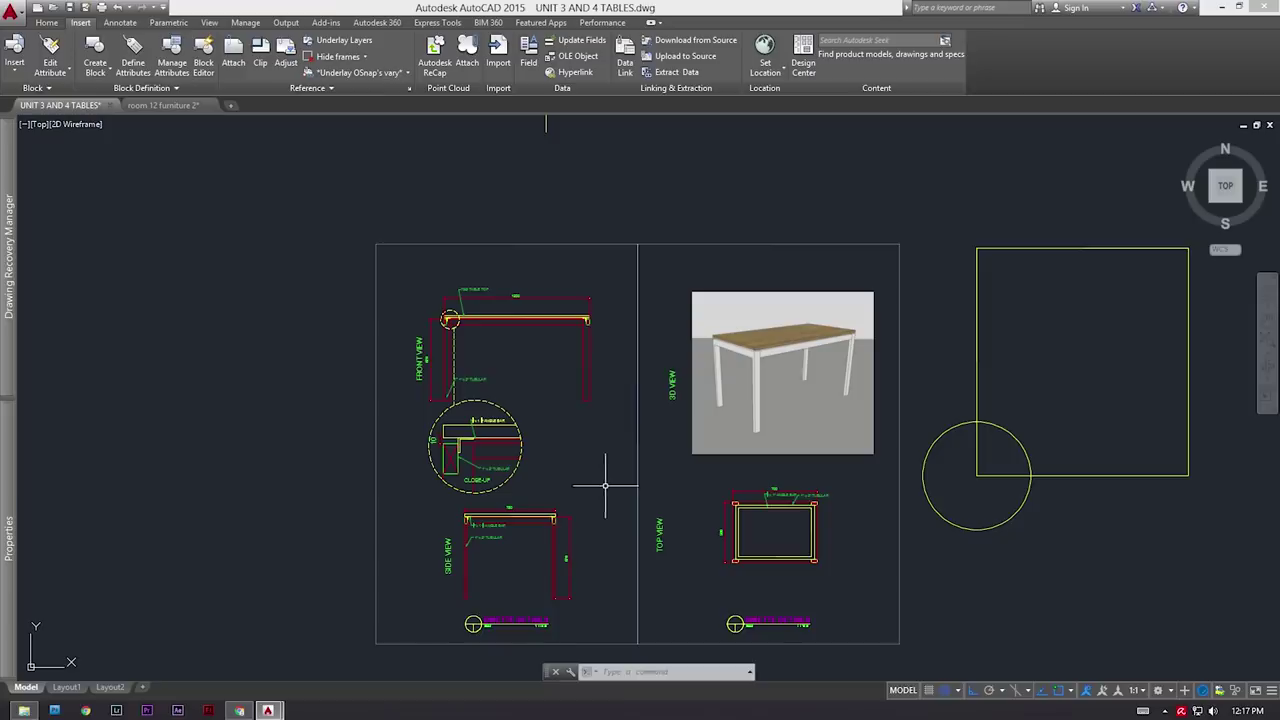
Step: Copy the front view and close-up to the clipboard with the sheet's upper-left corner as base point
left_click(606, 493)
left_click(423, 271)
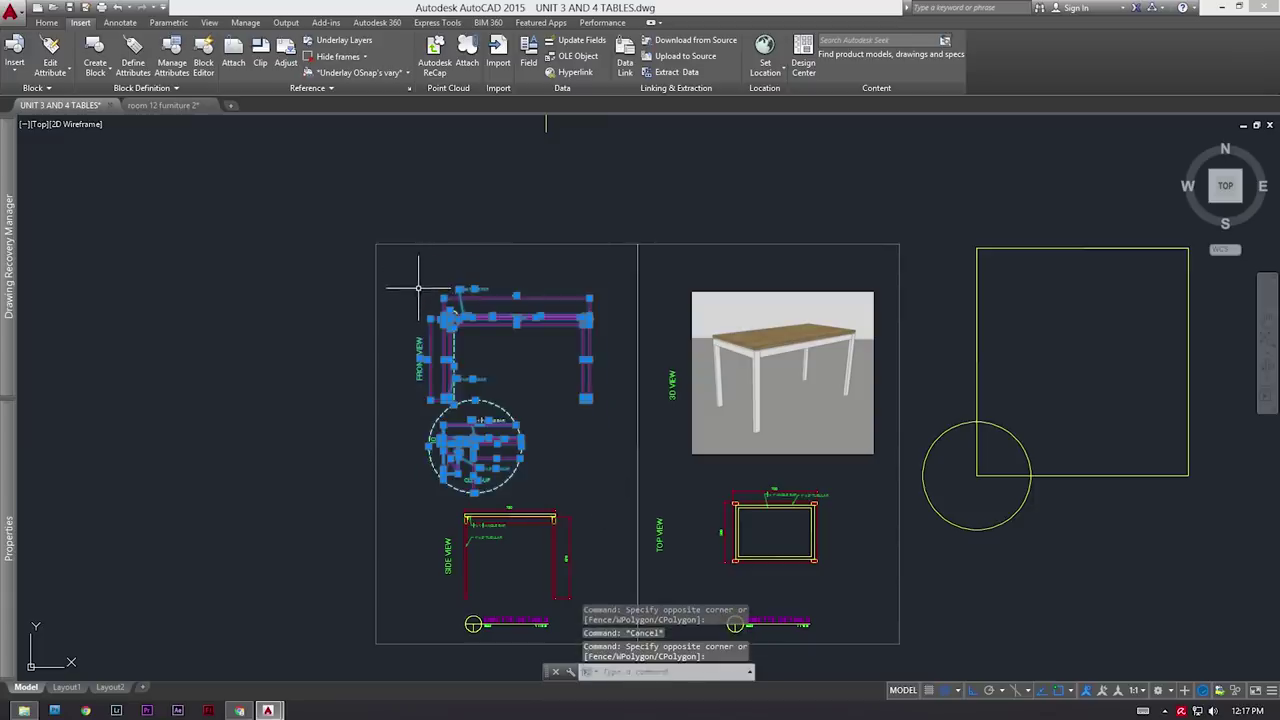
key("ctrl+shift+c")
left_click(376, 243)
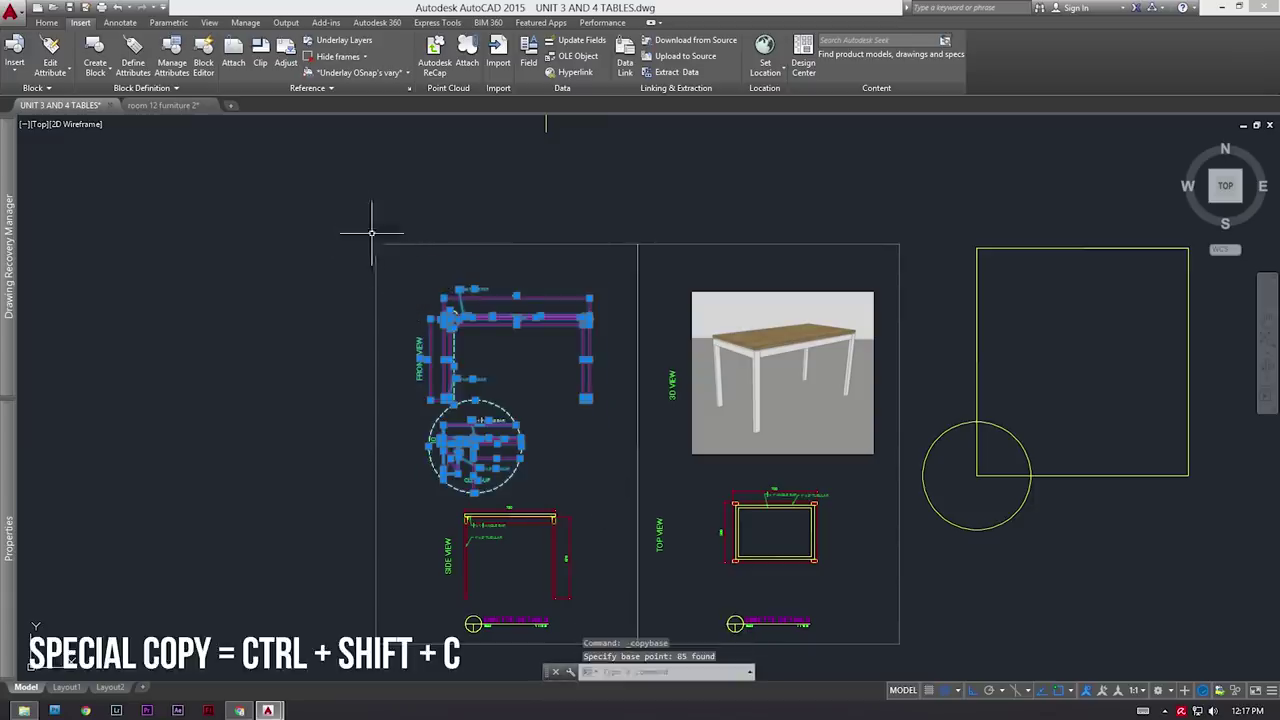
Step: Paste the copied views into the room 12 furniture 2 drawing at its sheet's upper-left corner
left_click(180, 106)
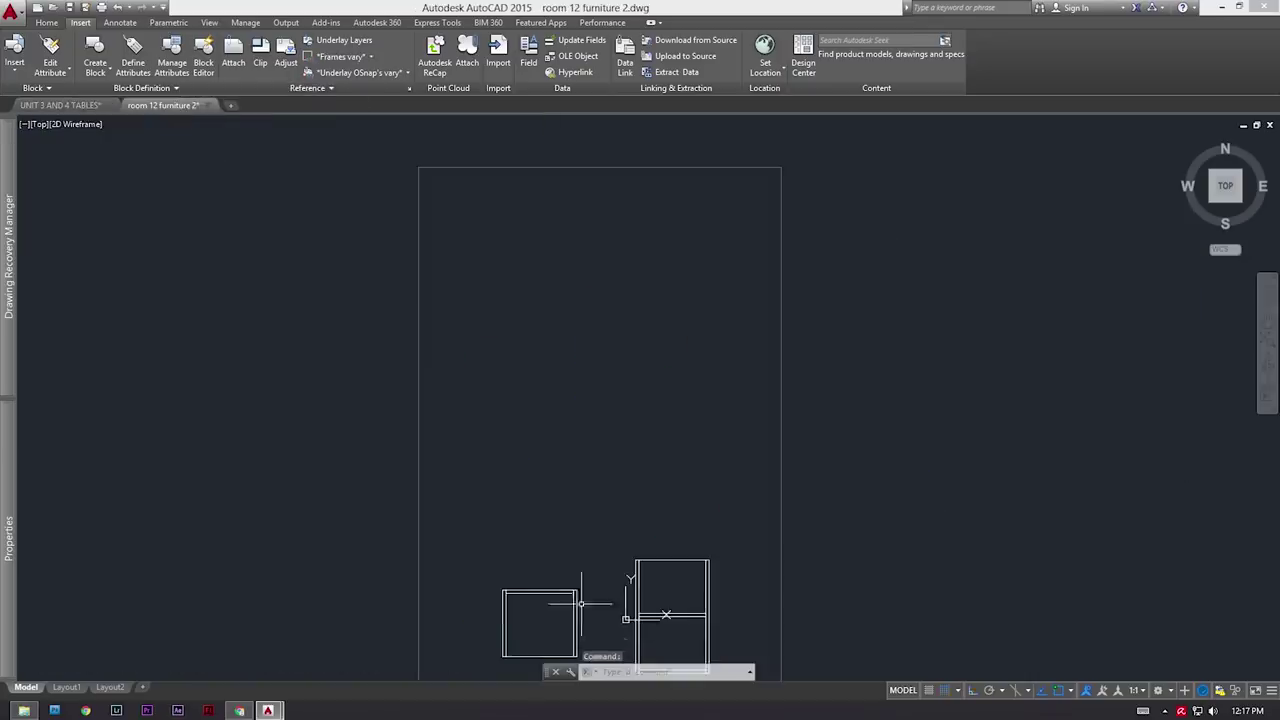
middle_click_drag(555, 398, 585, 436)
key("ctrl+v")
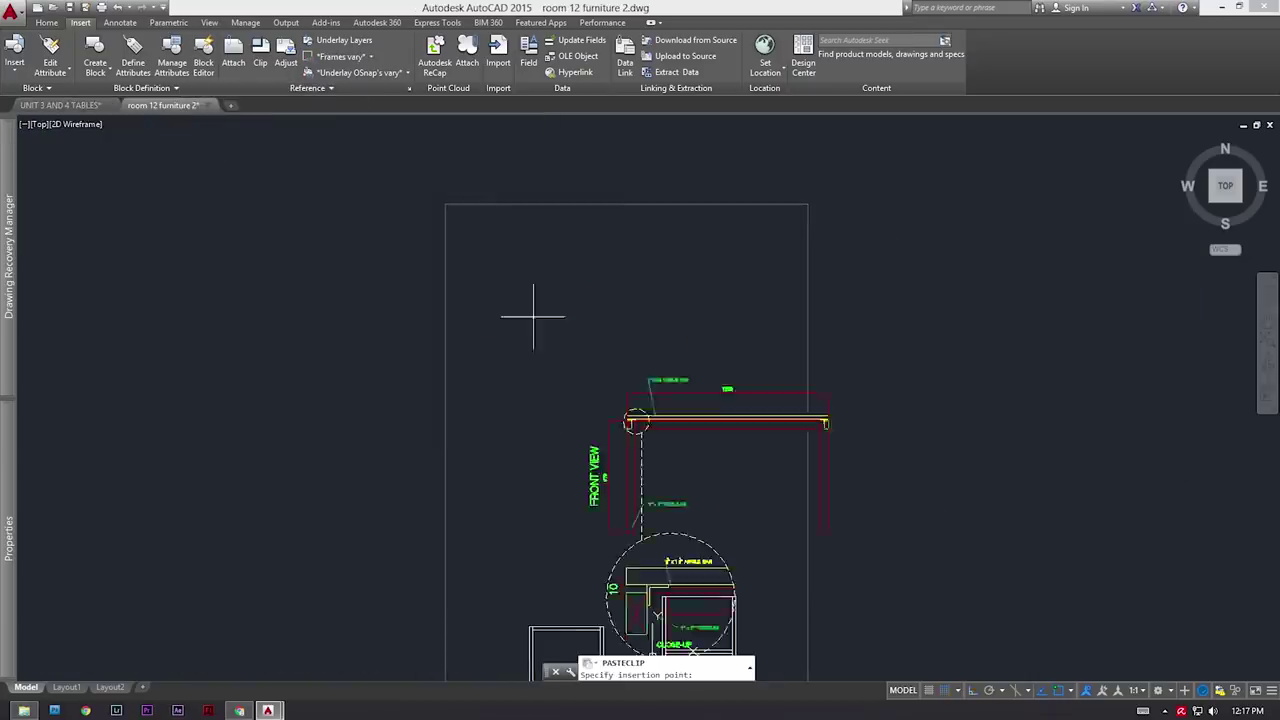
left_click(444, 203)
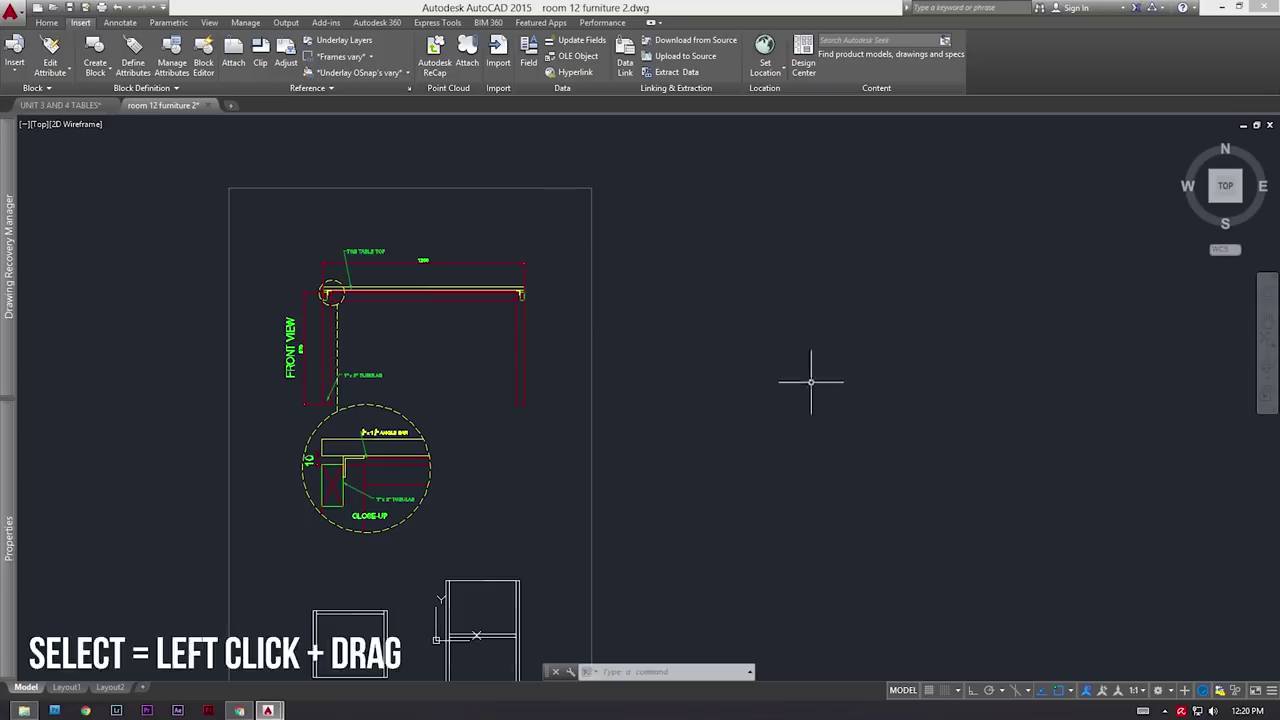
left_click_drag(735, 342, 667, 302)
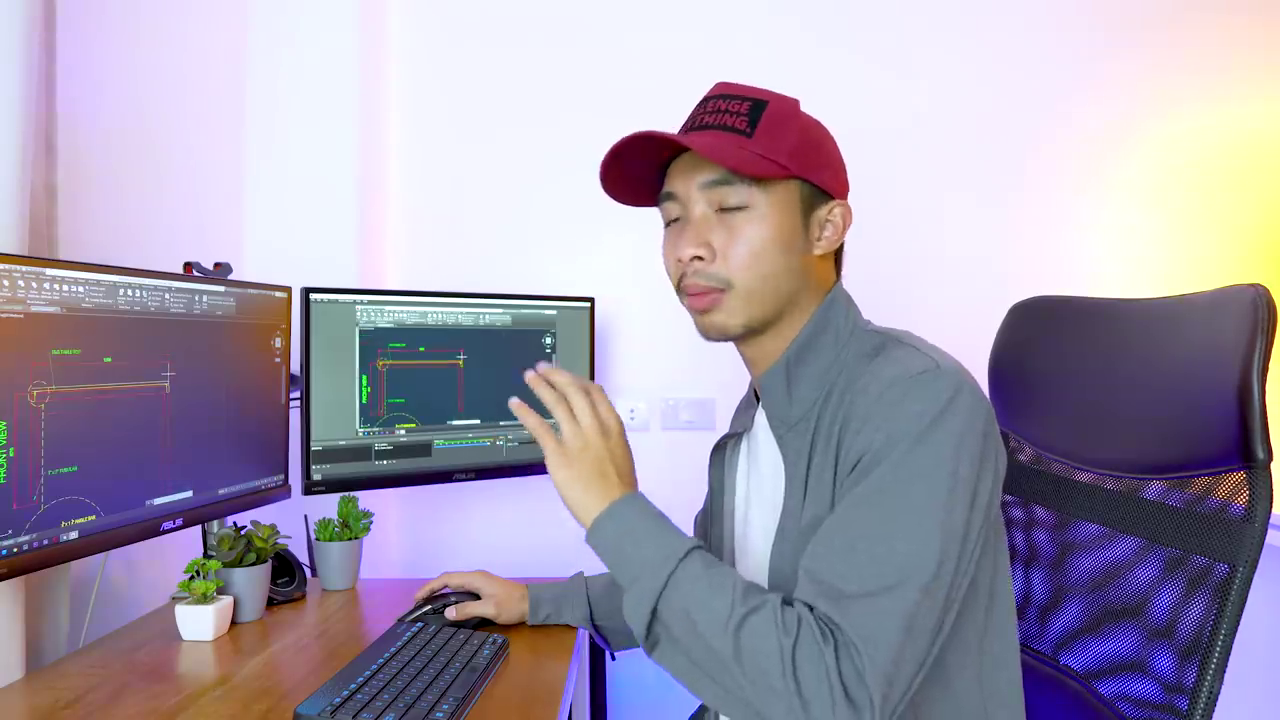
left_click(481, 343)
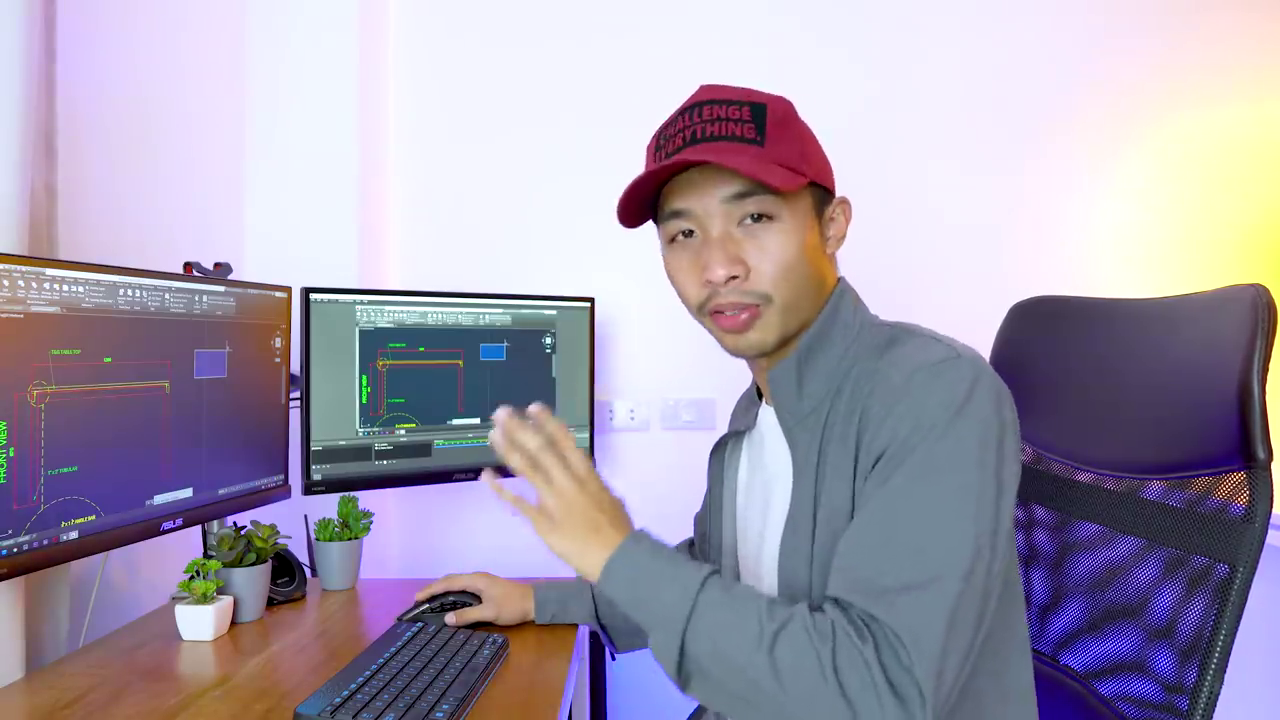
scroll(486, 353, "up", 3)
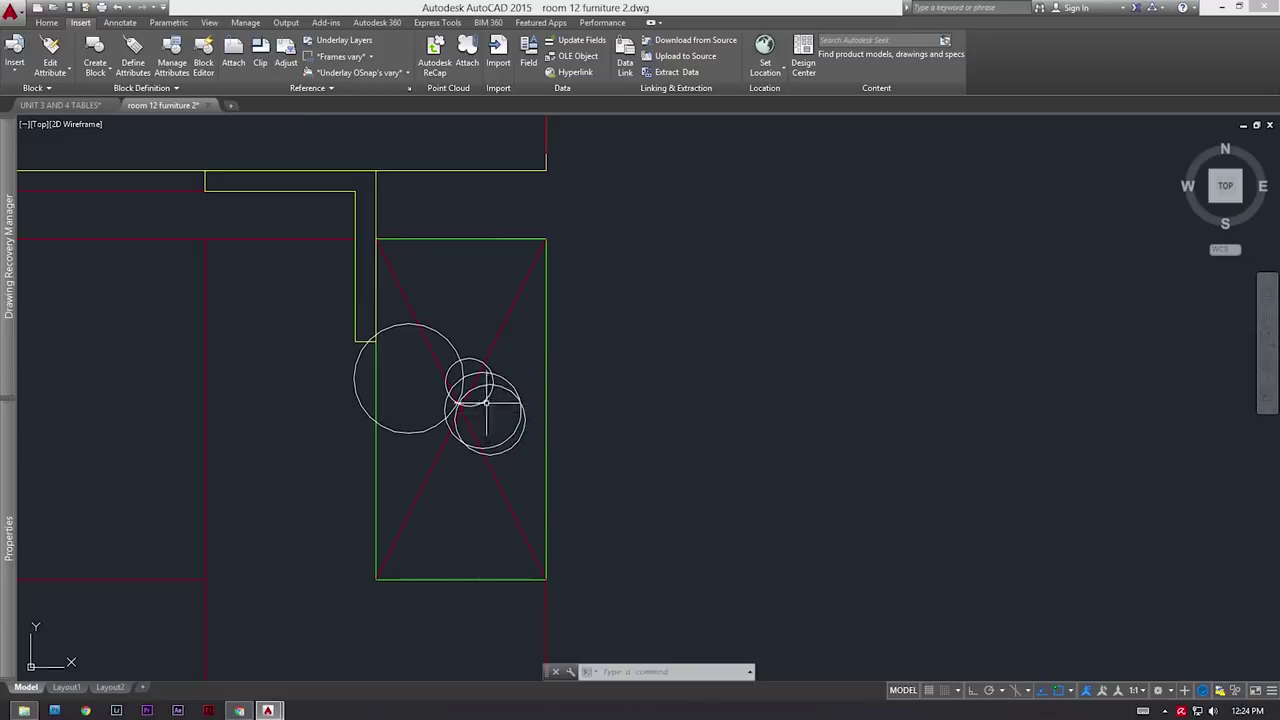
scroll(497, 392, "up", 2)
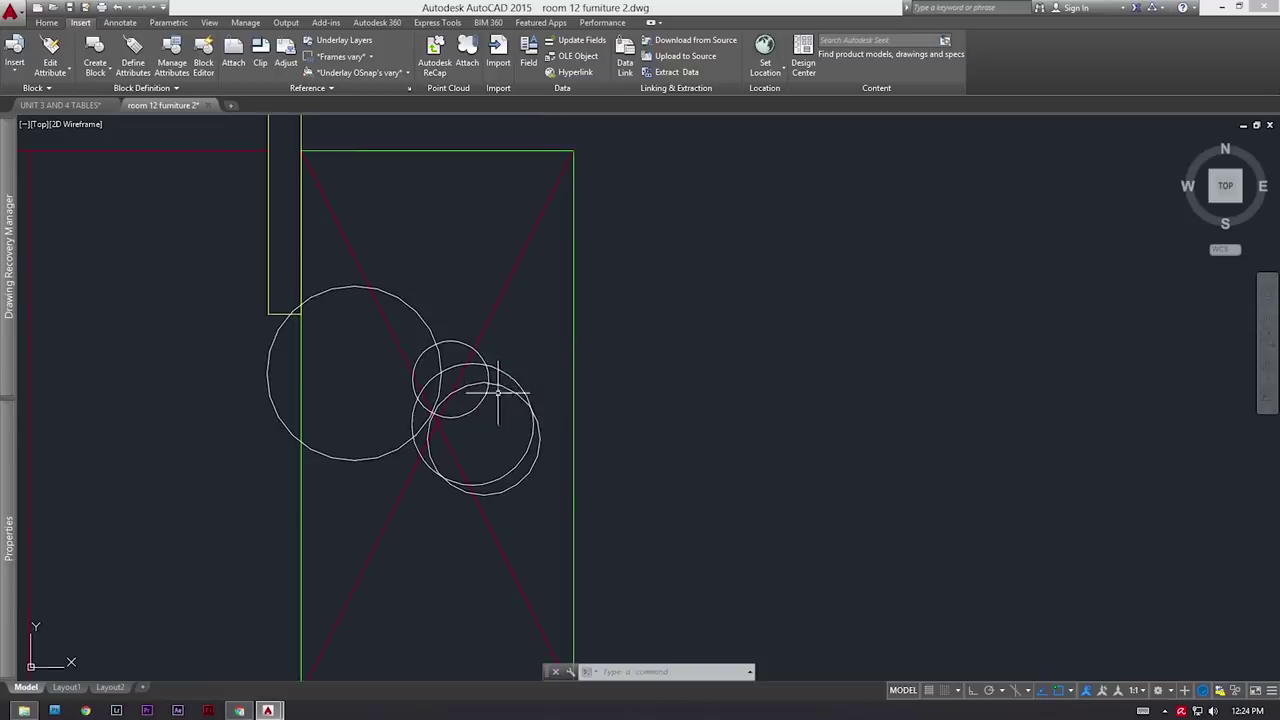
left_click(553, 389)
key("Escape")
left_click(537, 366)
key("Escape")
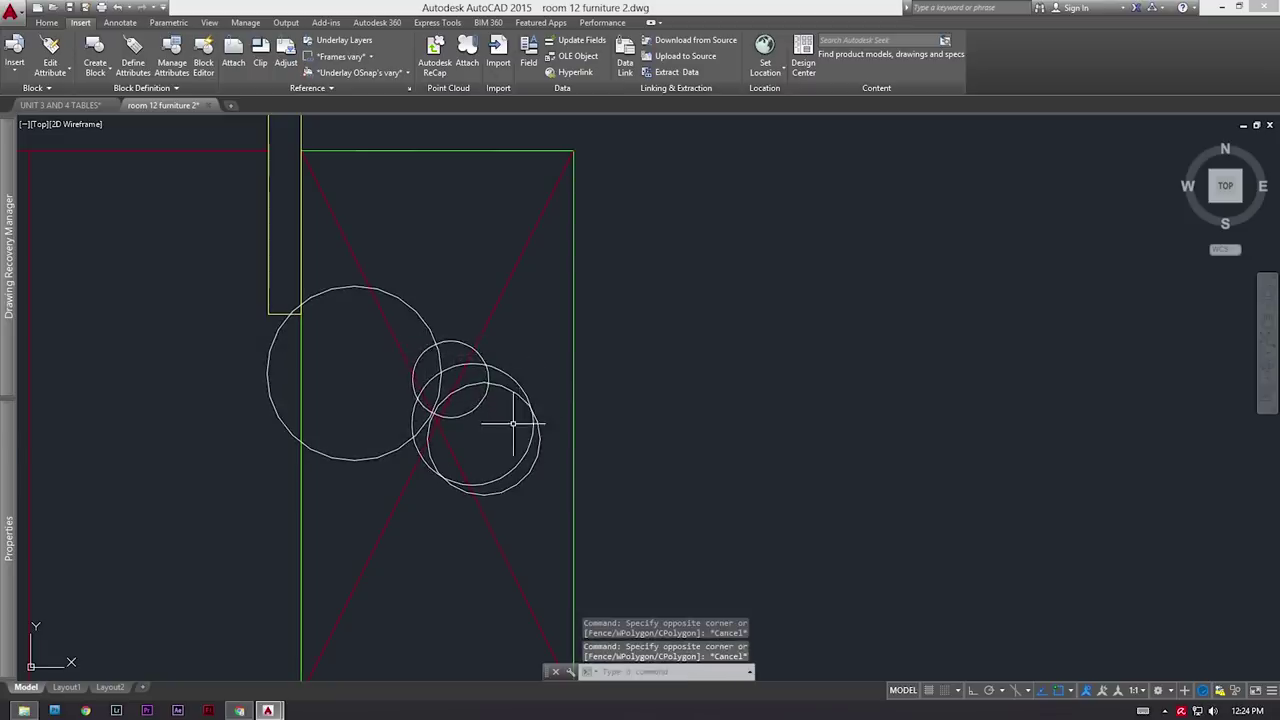
Step: Select the four overlapping circles and the red diagonals with a crossing window, and clear the selection
left_click_drag(510, 431, 393, 328)
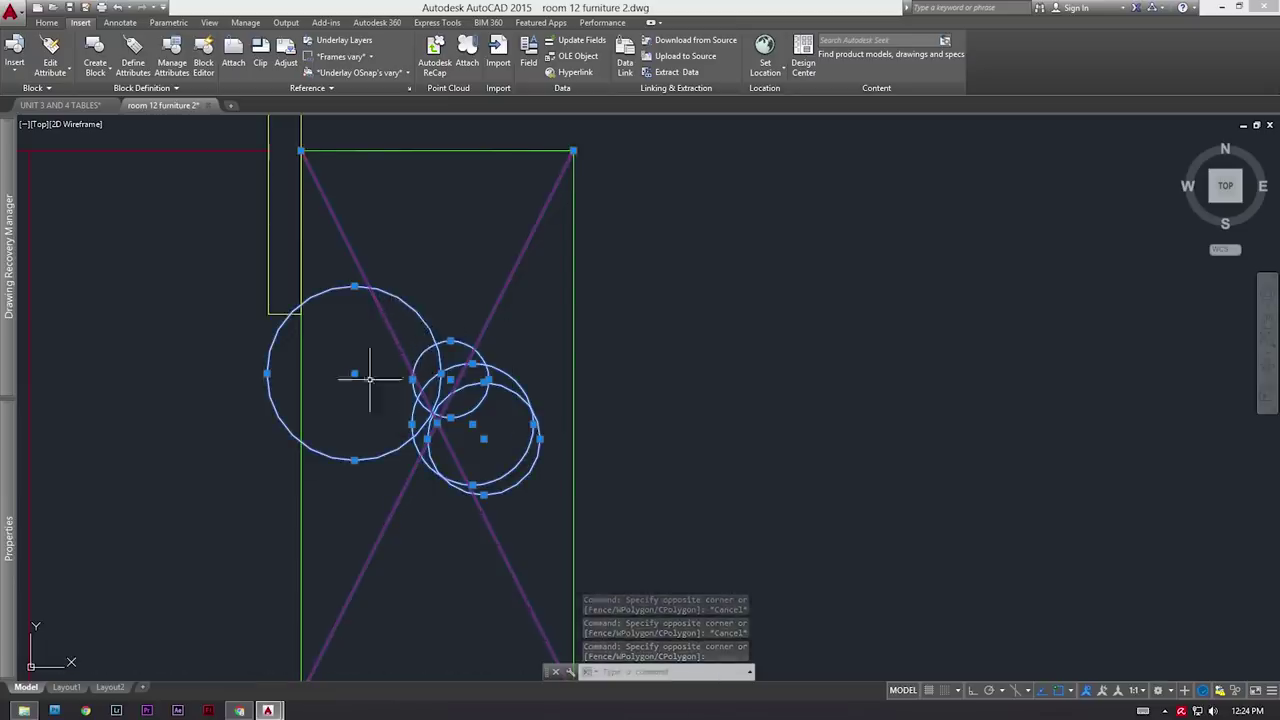
left_click(480, 408)
key("Escape")
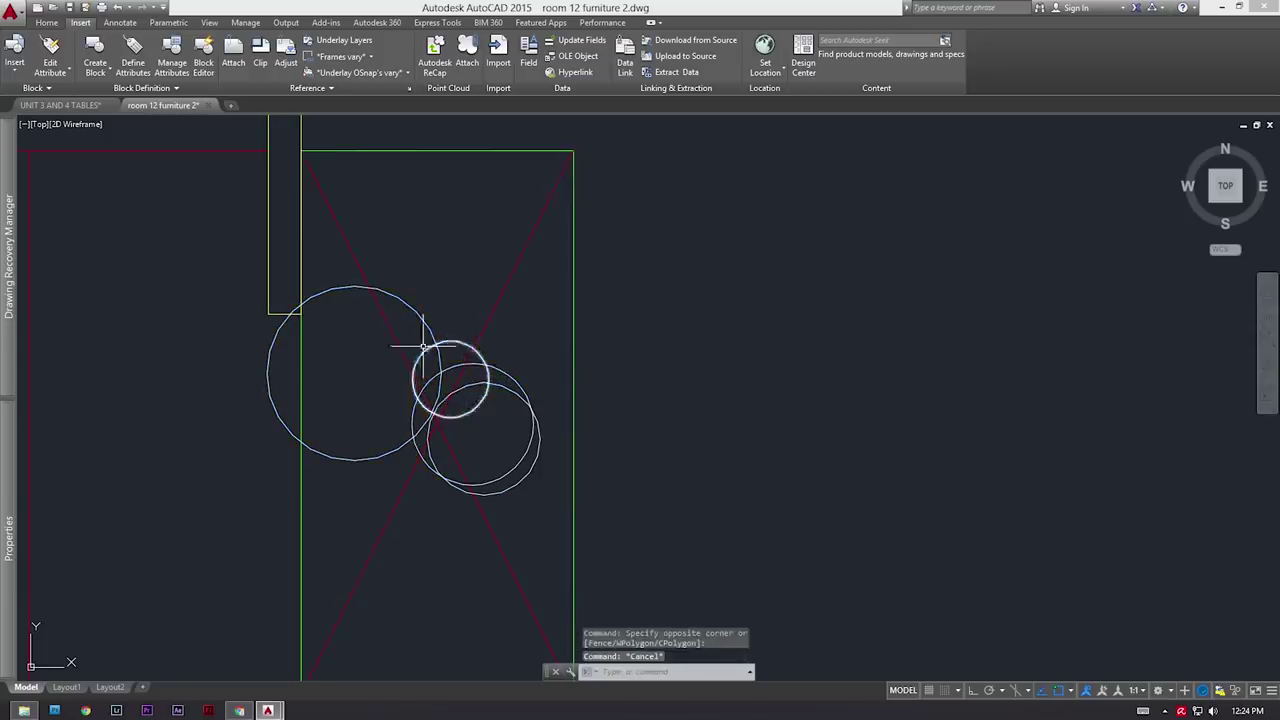
Step: Select only the smallest circle by enclosing it completely in a window selection
left_click_drag(353, 325, 504, 428)
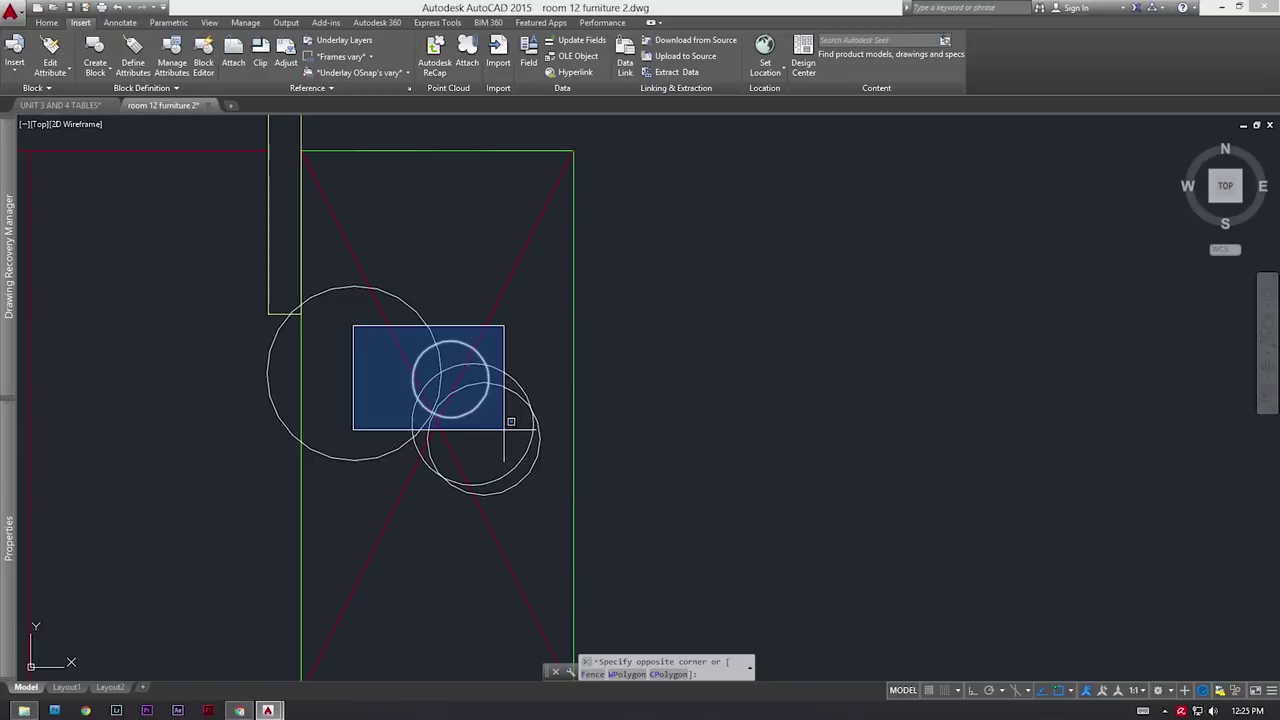
key("Escape")
left_click(369, 325)
left_click(514, 437)
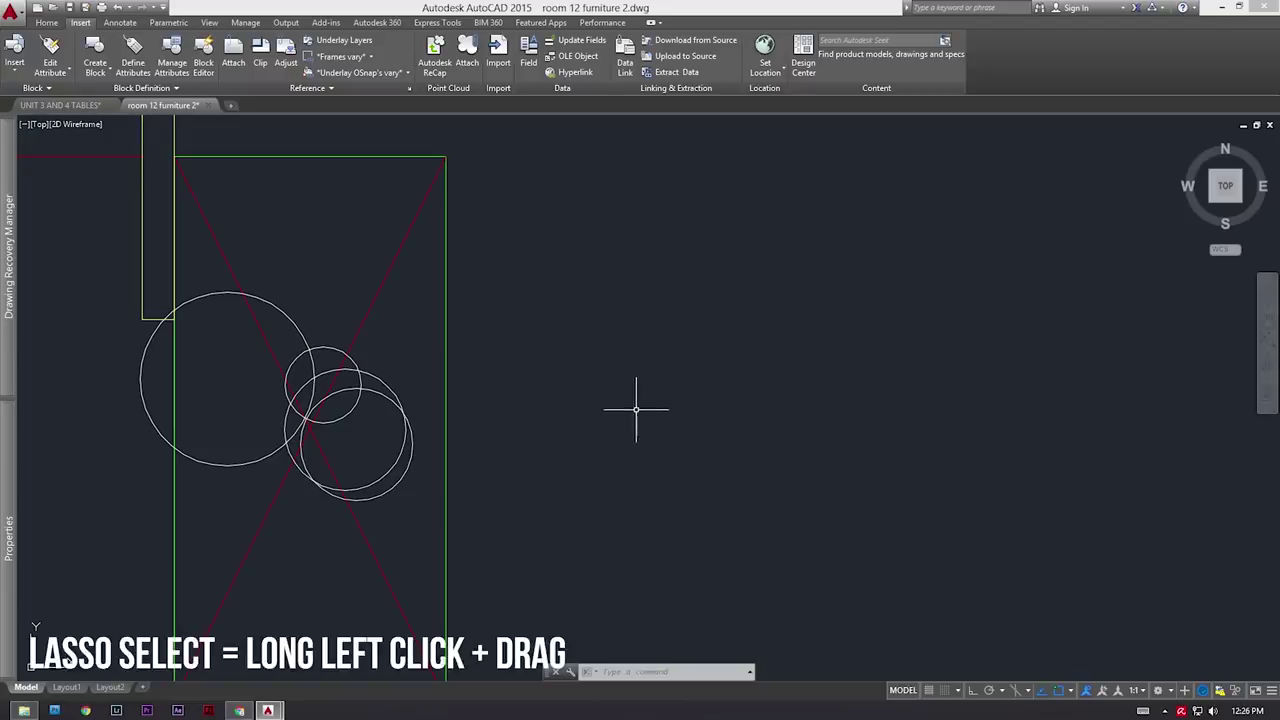
Step: Draw freeform crossing and window lasso selections in the empty area beside the circles
left_click_drag(652, 370, 644, 334)
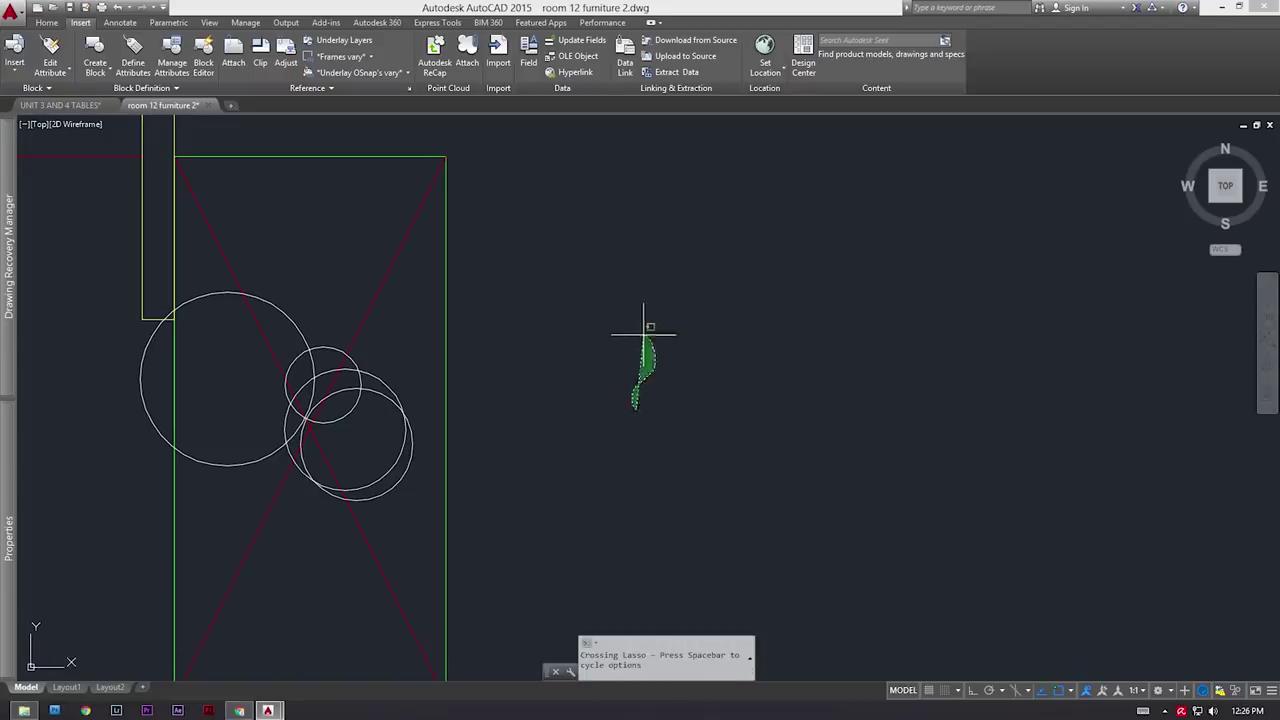
mouse_move(589, 258)
left_mouse_down()
mouse_move(573, 284)
mouse_move(590, 315)
mouse_move(555, 362)
left_mouse_up()
mouse_move(538, 412)
left_mouse_down()
mouse_move(542, 459)
mouse_move(571, 467)
left_mouse_up()
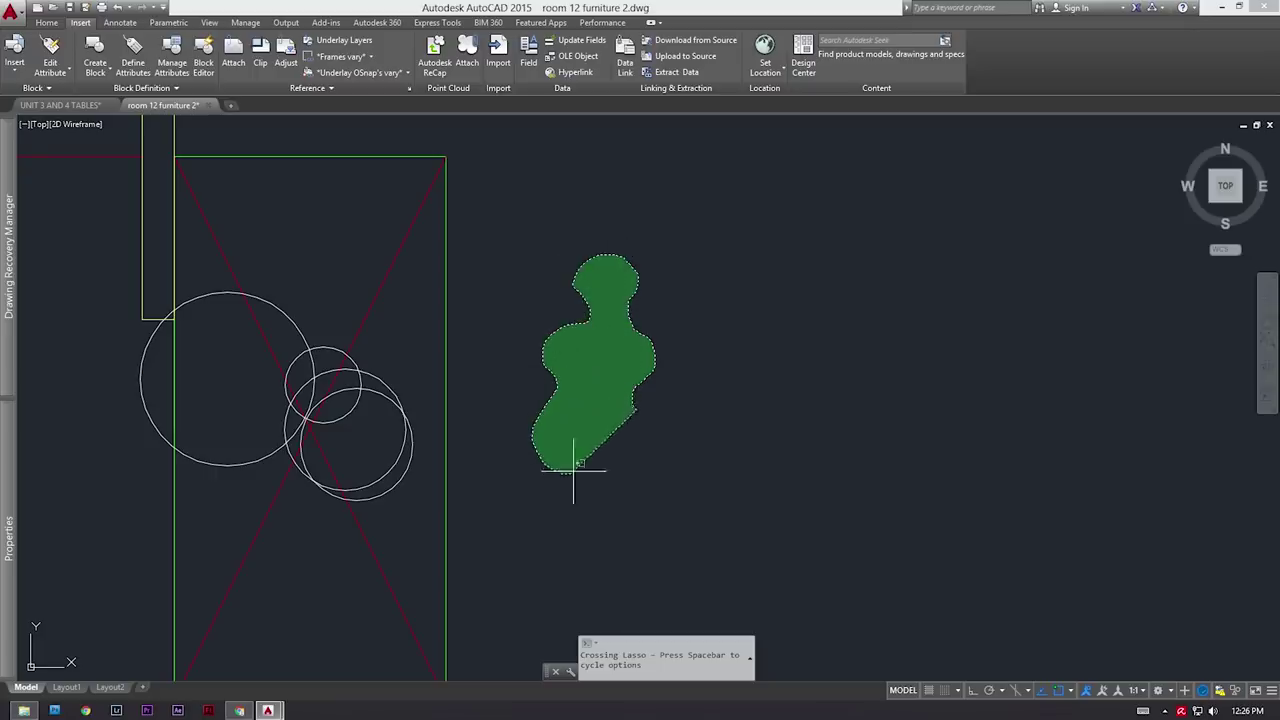
left_click_drag(651, 411, 645, 425)
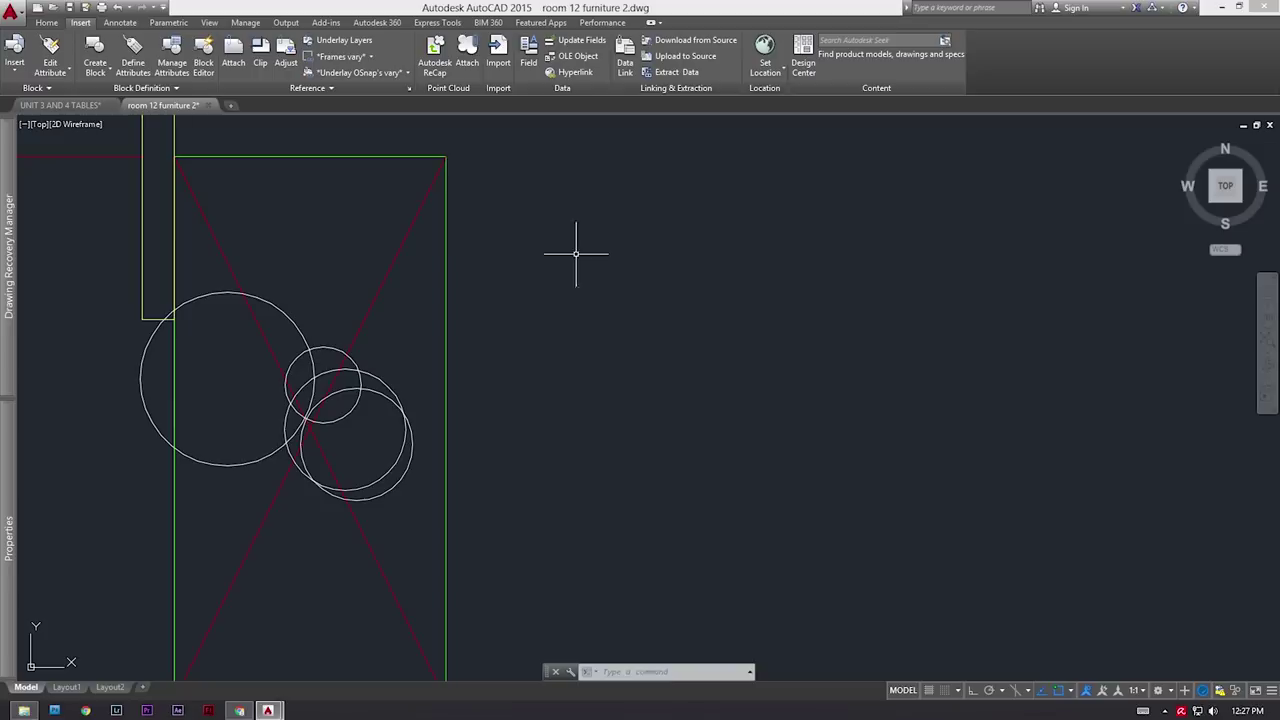
left_click_drag(579, 262, 583, 306)
mouse_move(630, 377)
left_mouse_down()
mouse_move(751, 321)
mouse_move(711, 208)
mouse_move(573, 231)
mouse_move(568, 262)
left_mouse_up()
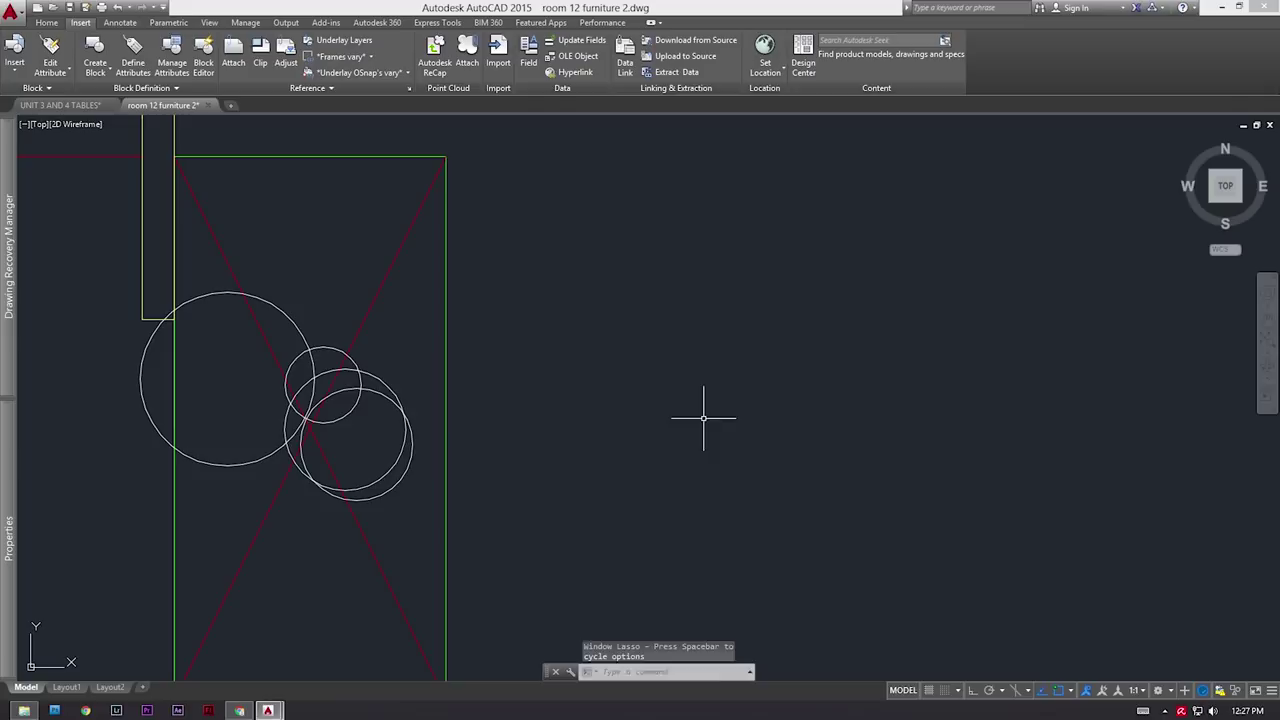
mouse_move(697, 397)
left_mouse_down()
mouse_move(629, 223)
mouse_move(591, 351)
mouse_move(673, 405)
left_mouse_up()
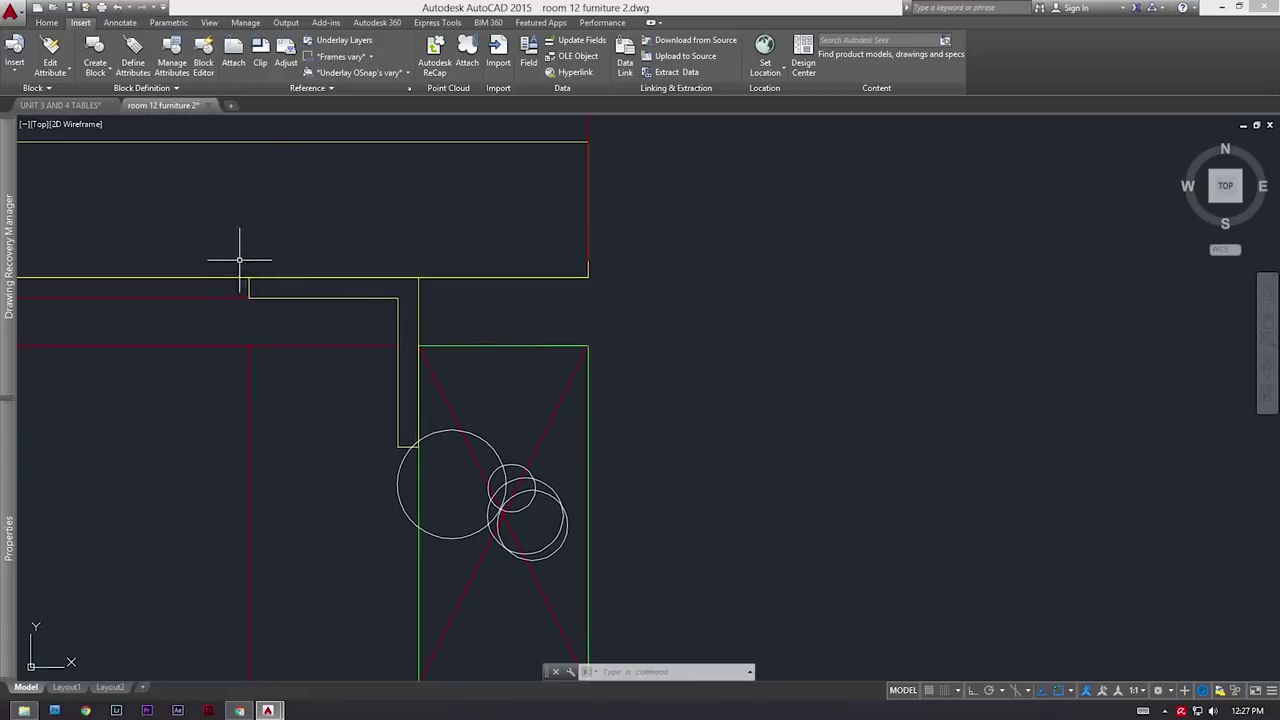
Step: Draw a lasso selection around the yellow angle bar profile above the circles
left_click_drag(239, 260, 239, 283)
mouse_move(366, 328)
left_mouse_down()
mouse_move(387, 456)
mouse_move(405, 467)
mouse_move(429, 454)
mouse_move(433, 275)
mouse_move(400, 249)
mouse_move(238, 262)
left_mouse_up()
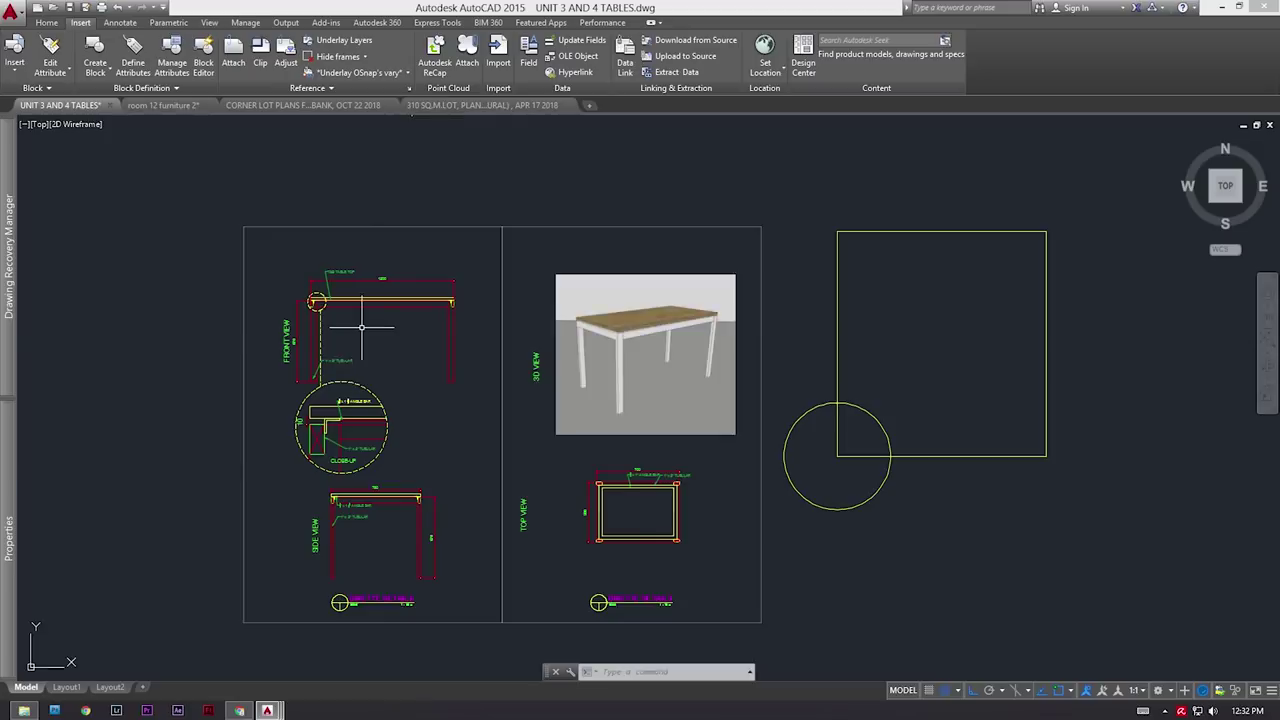
Step: Save all open drawings with SAVEALL, and close them all with CLOSEALL, accepting the changes to UNIT 3 AND 4 TABLES.dwg
type("LL")
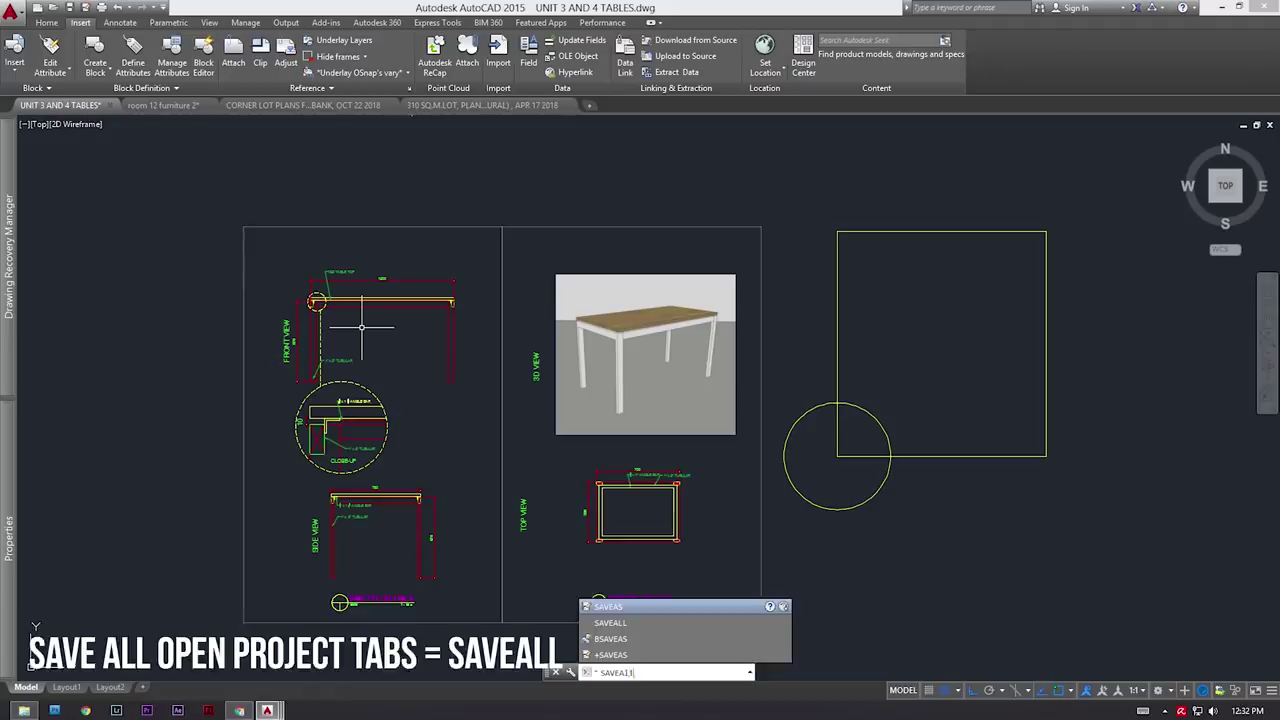
key("Return")
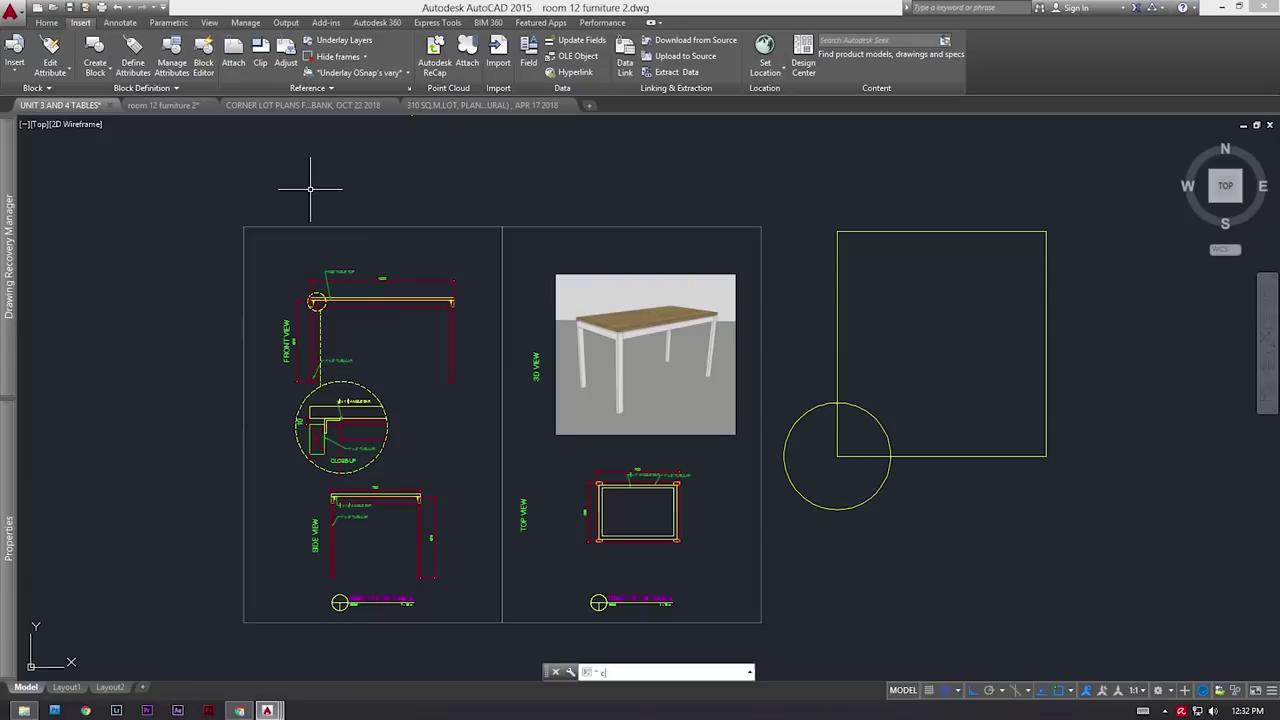
type("closeall")
key("Return")
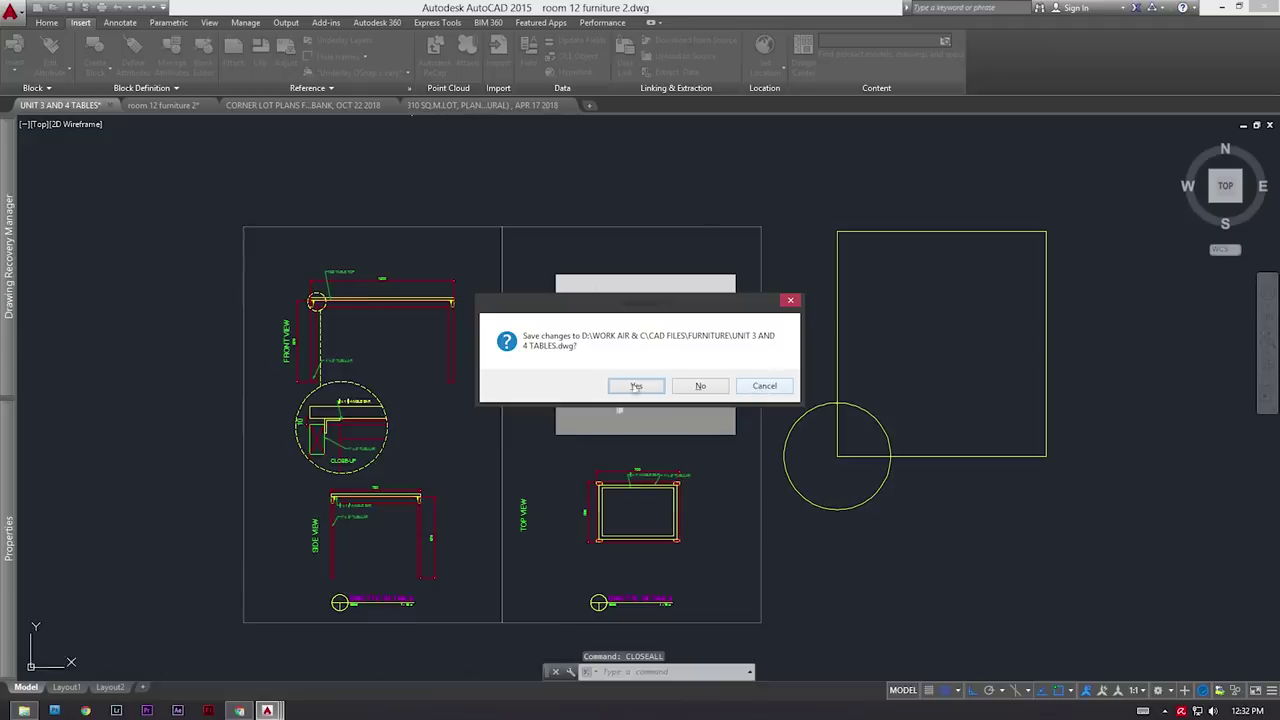
left_click(636, 387)
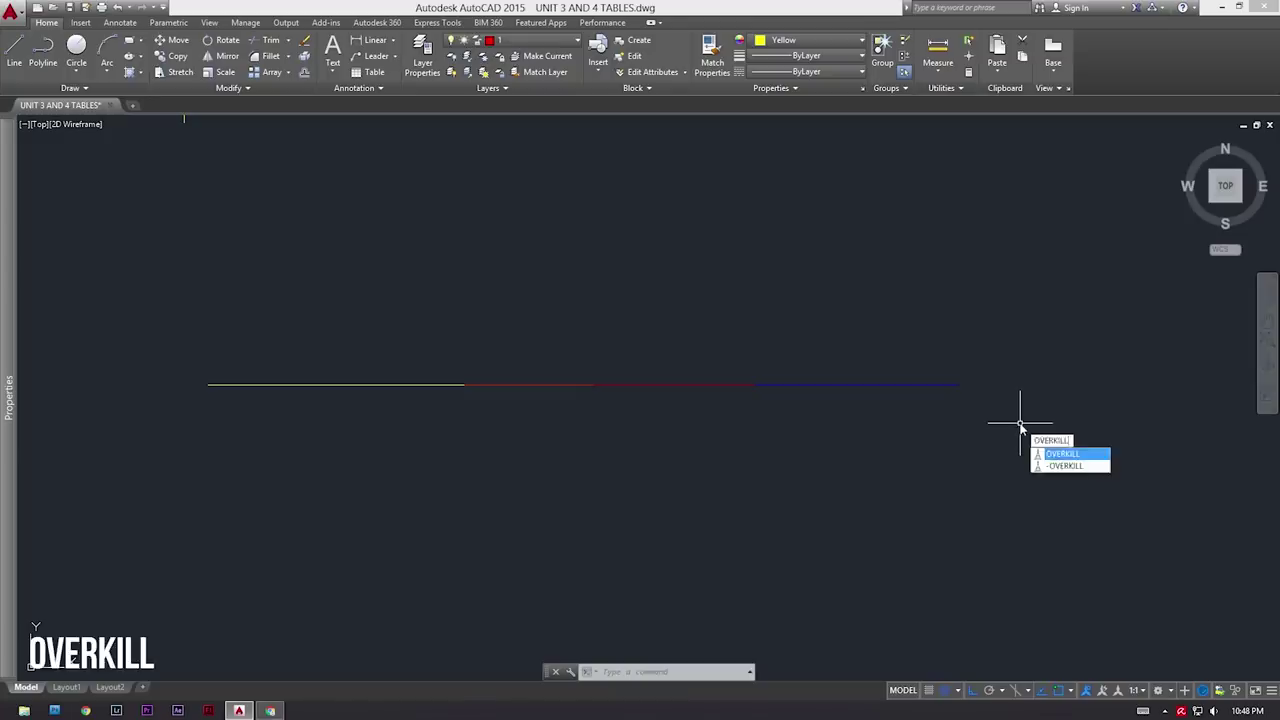
key("Return")
left_click(1000, 443)
left_click(134, 332)
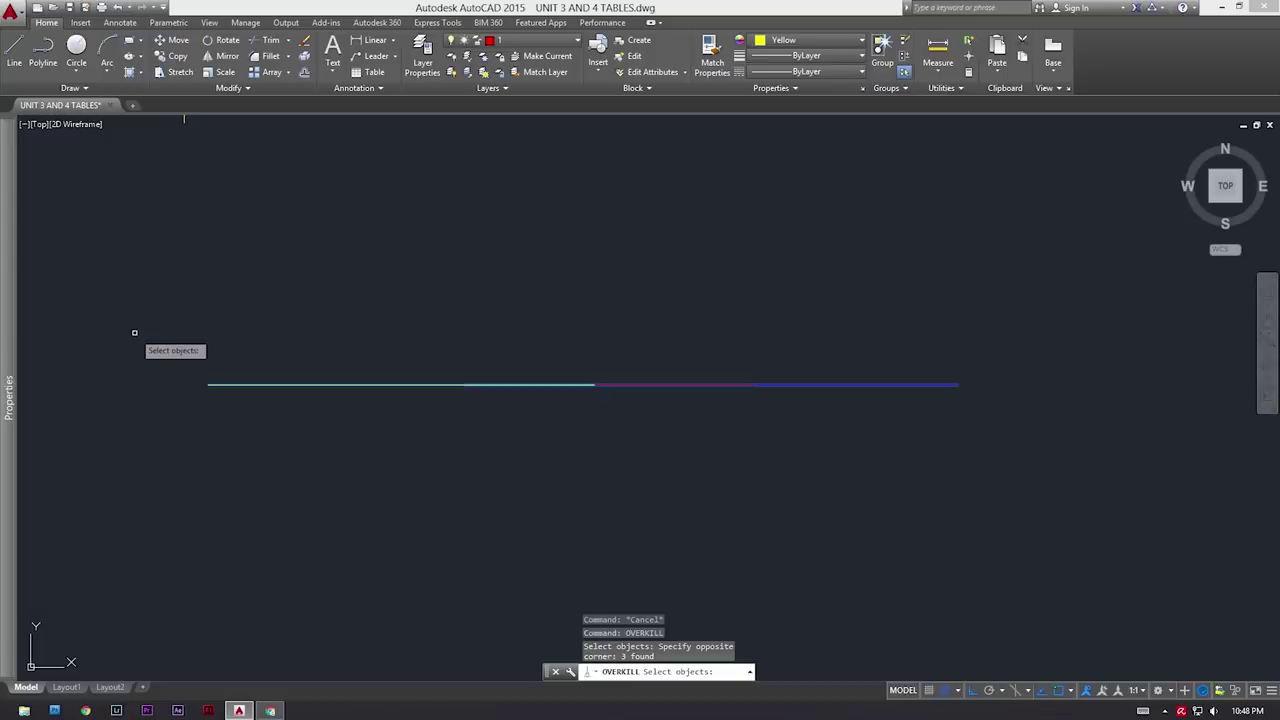
key("Escape")
Step: Select the yellow, red and blue line segments one after another with crossing windows, clearing each selection, to check how they overlap
scroll(500, 372, "up", 2)
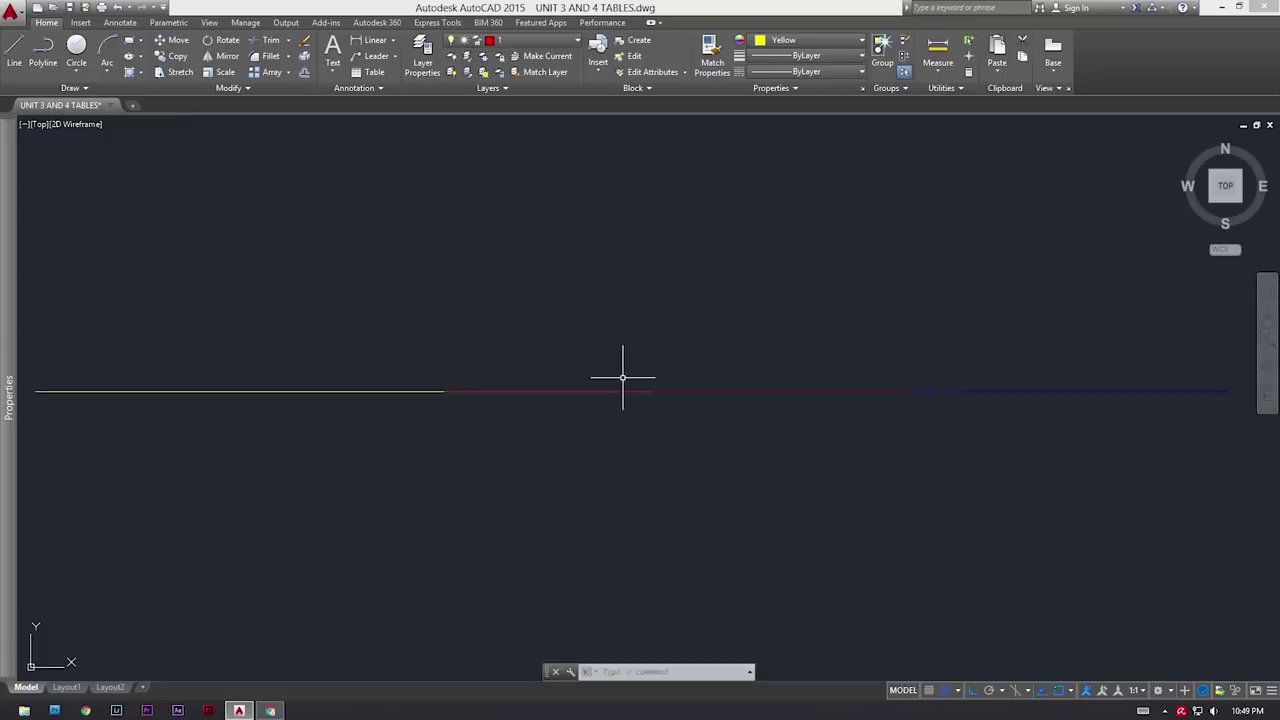
left_click(401, 434)
left_click(343, 337)
key("Escape")
left_click(794, 434)
left_click(709, 263)
key("Escape")
left_click(1016, 434)
left_click(977, 343)
key("Escape")
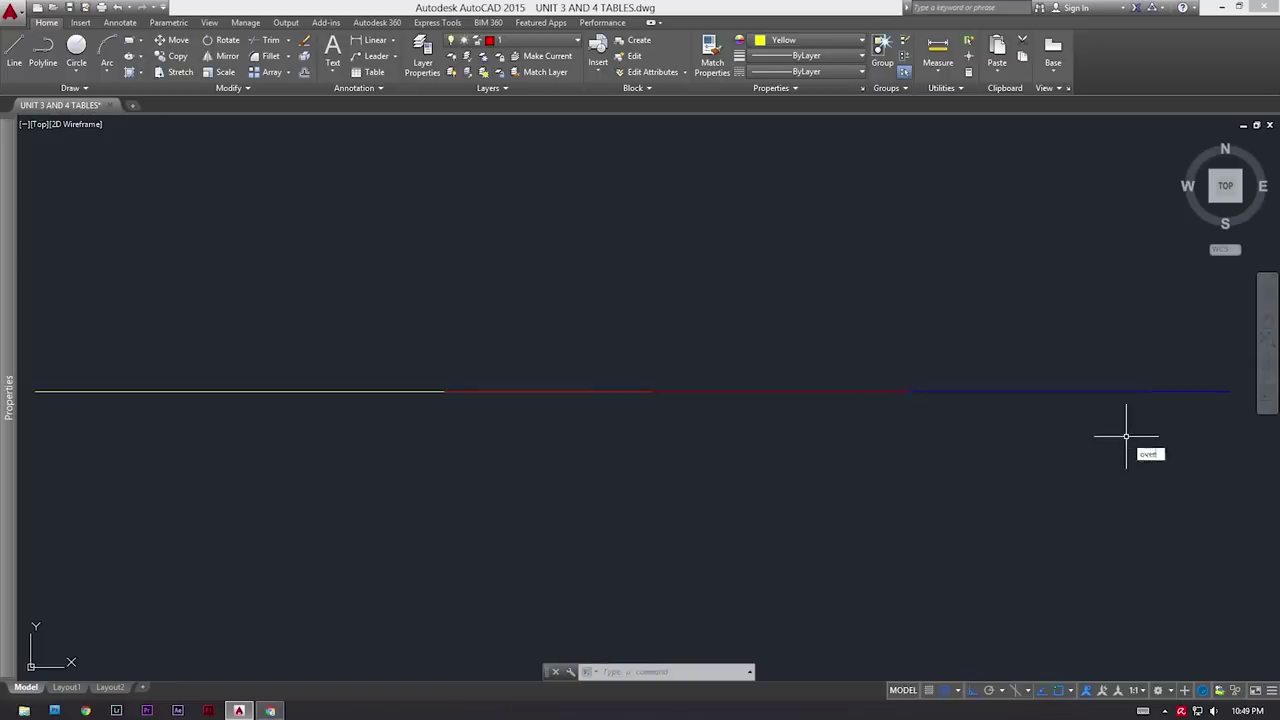
Step: Run OVERKILL on all three overlapping coloured lines, ignoring all object properties and combining co-linear objects
key("Return")
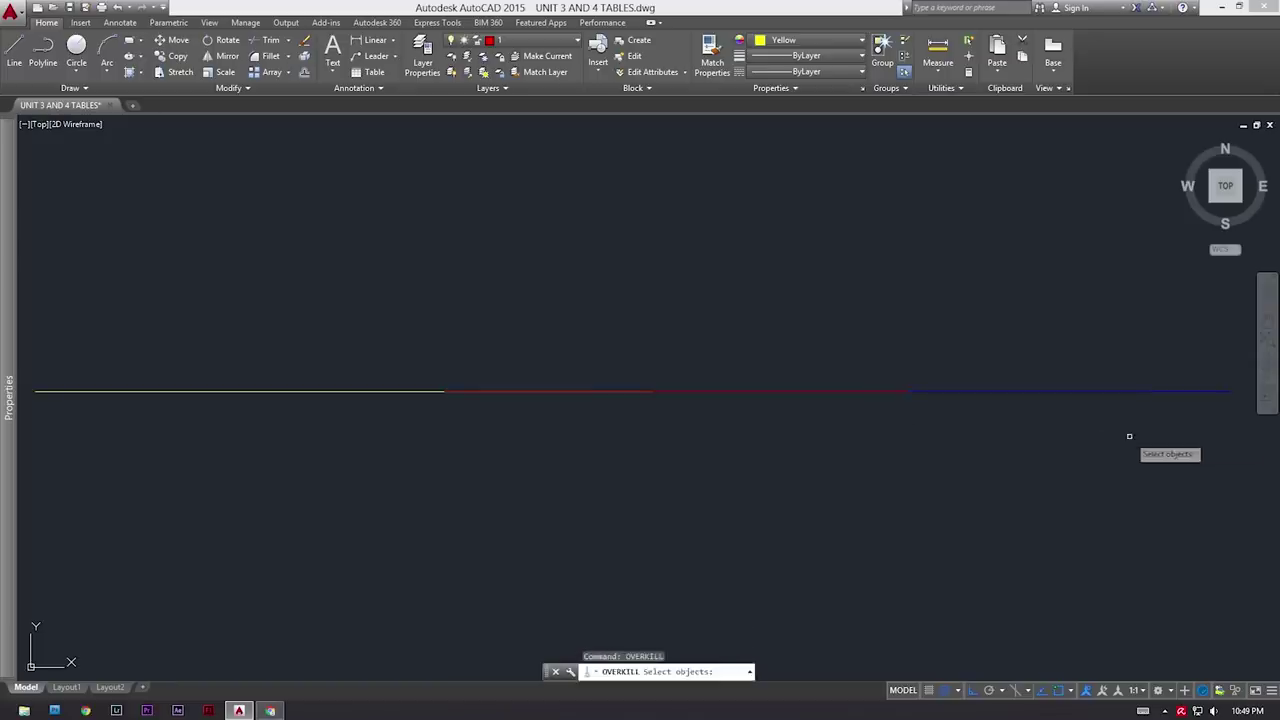
left_click(1213, 538)
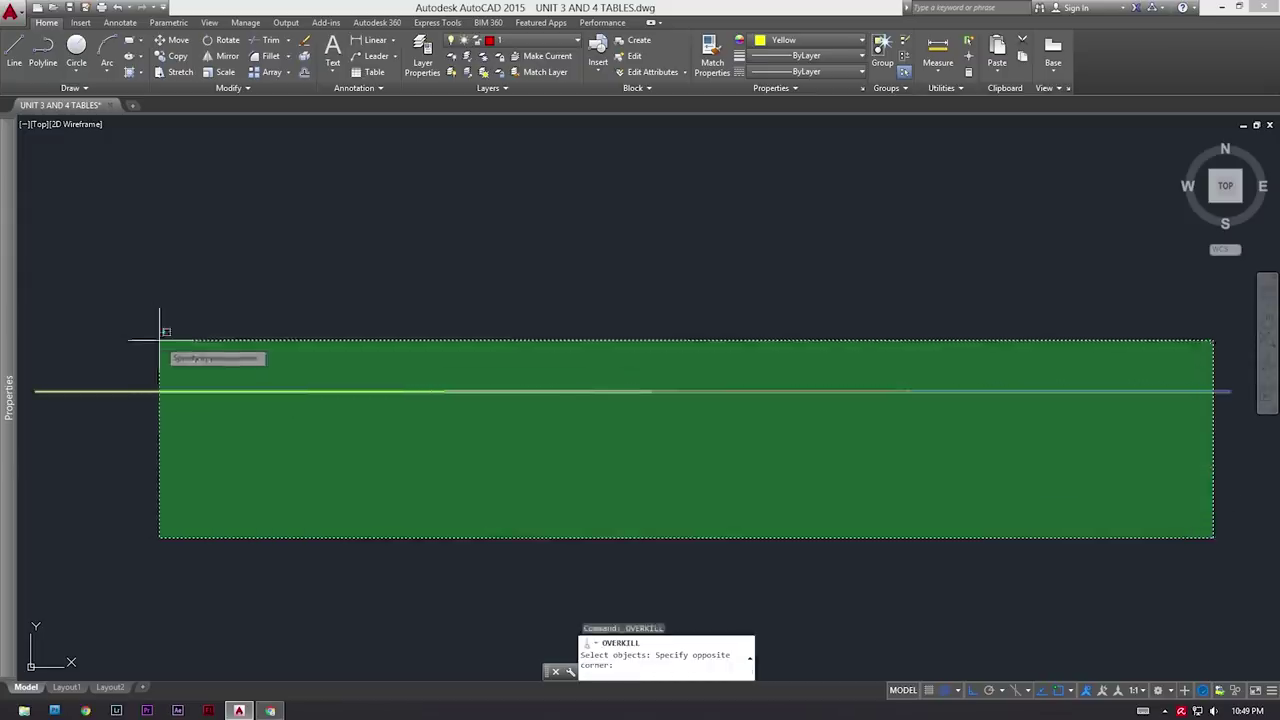
left_click(141, 335)
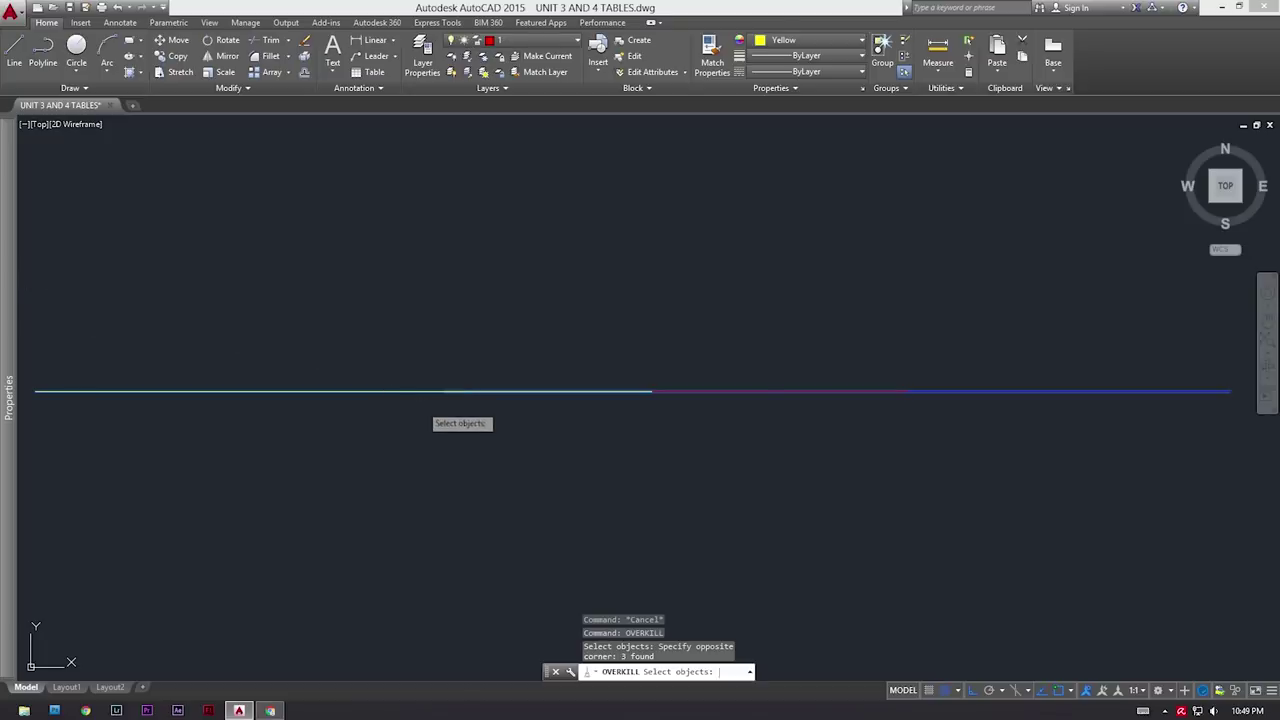
key("Return")
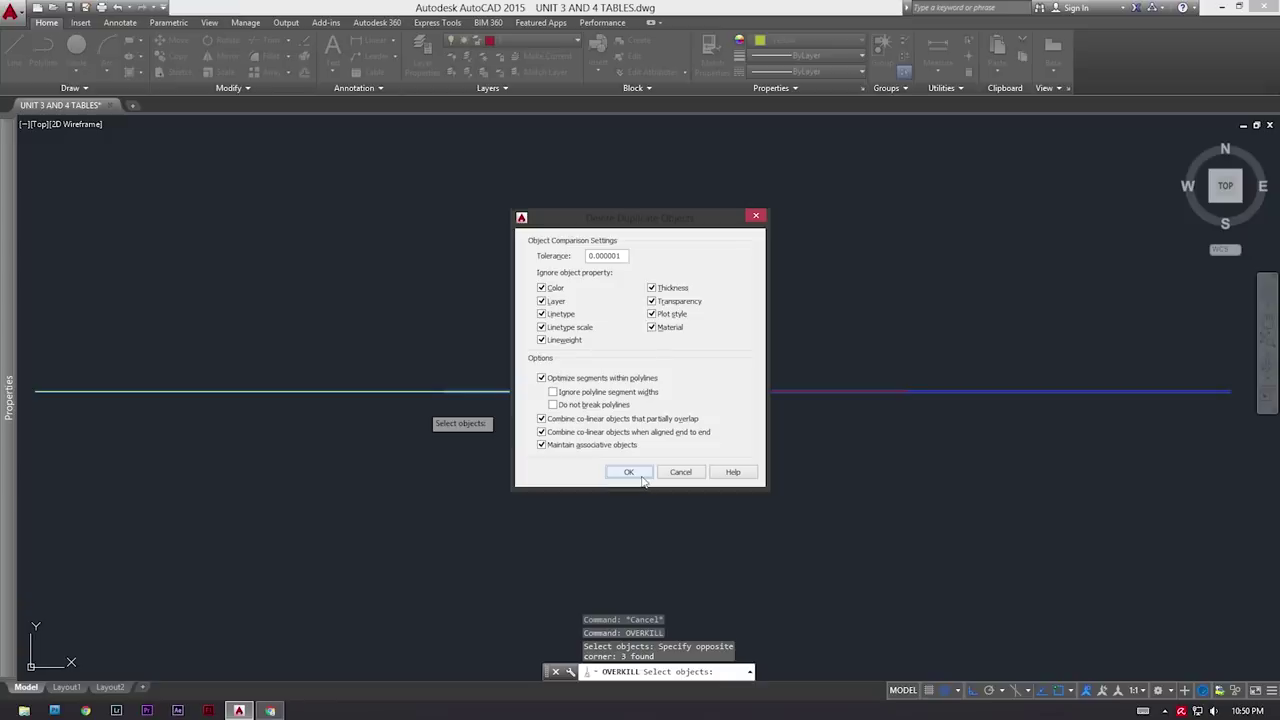
left_click(628, 471)
scroll(643, 471, "down", 2)
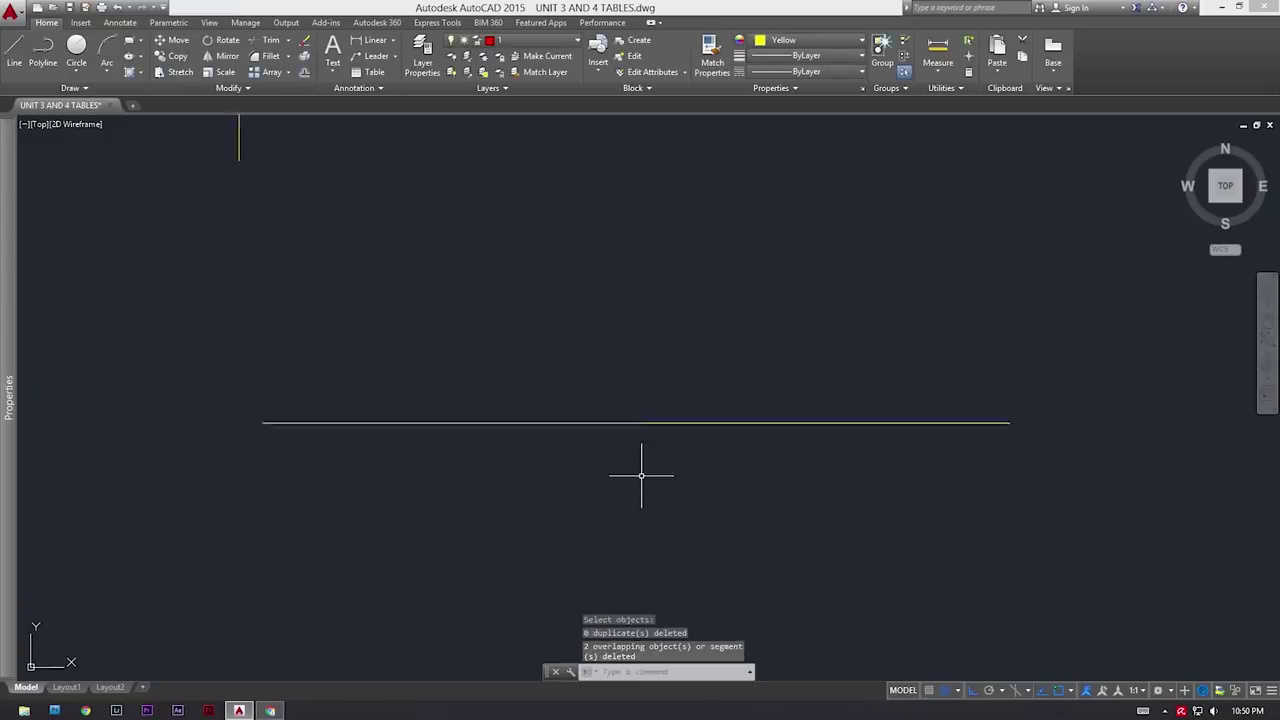
scroll(651, 446, "up", 2)
scroll(651, 446, "down", 2)
middle_click_drag(651, 446, 733, 471)
scroll(655, 455, "up", 2)
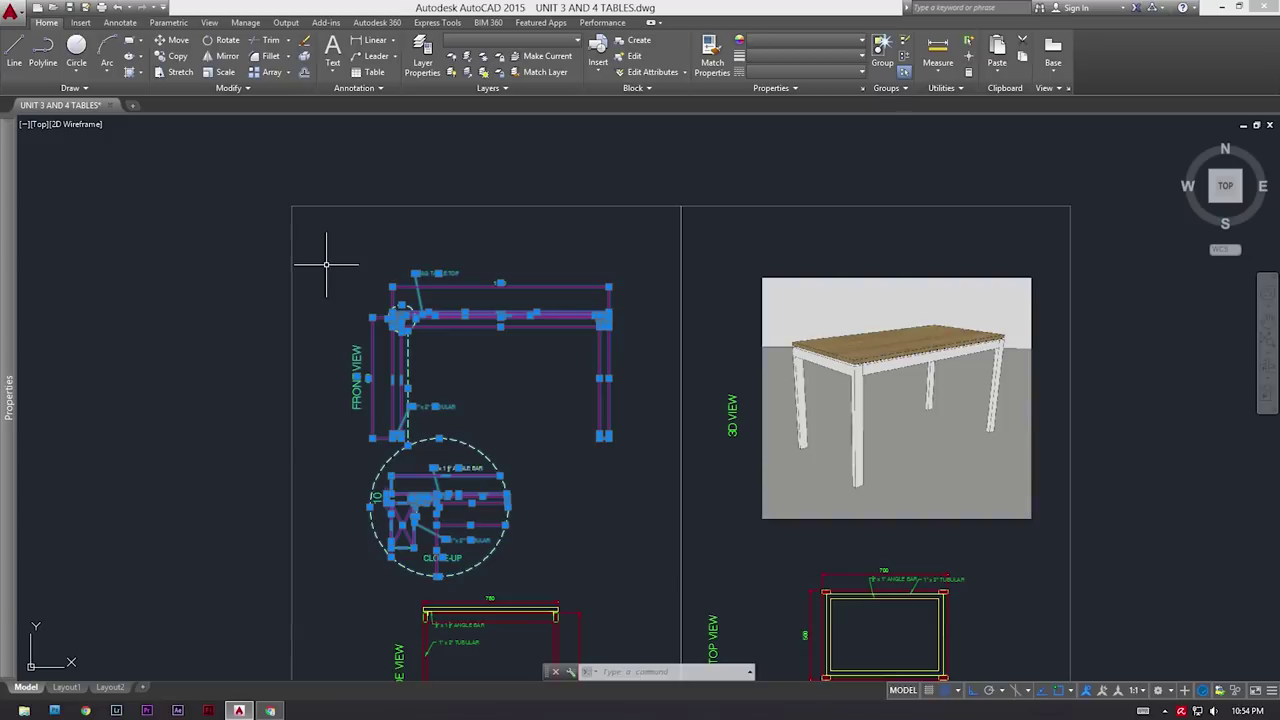
Step: Delete the selected front view and close-up detail of the table
key("Delete")
scroll(326, 265, "down", 2)
middle_click_drag(334, 266, 413, 324)
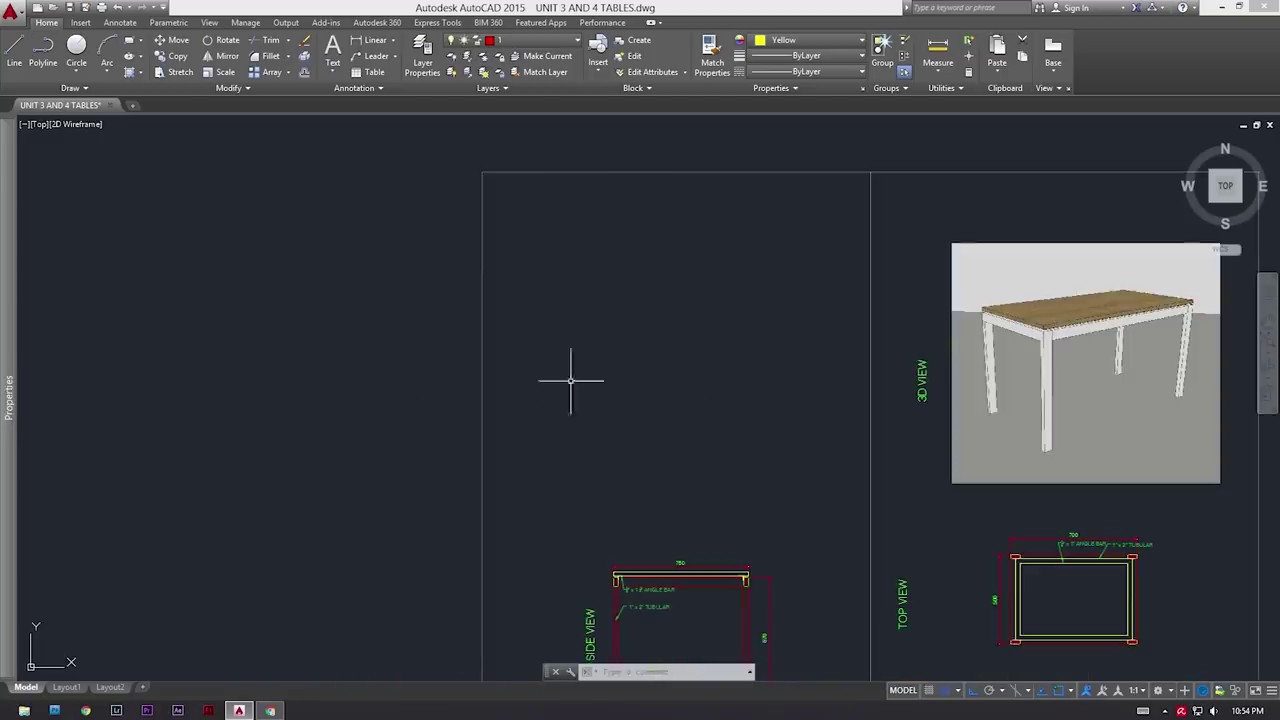
Step: Draw a continuous chain of lines forming overlapping rectangular outlines in the empty area beside the table sheet
type("l")
key("Return")
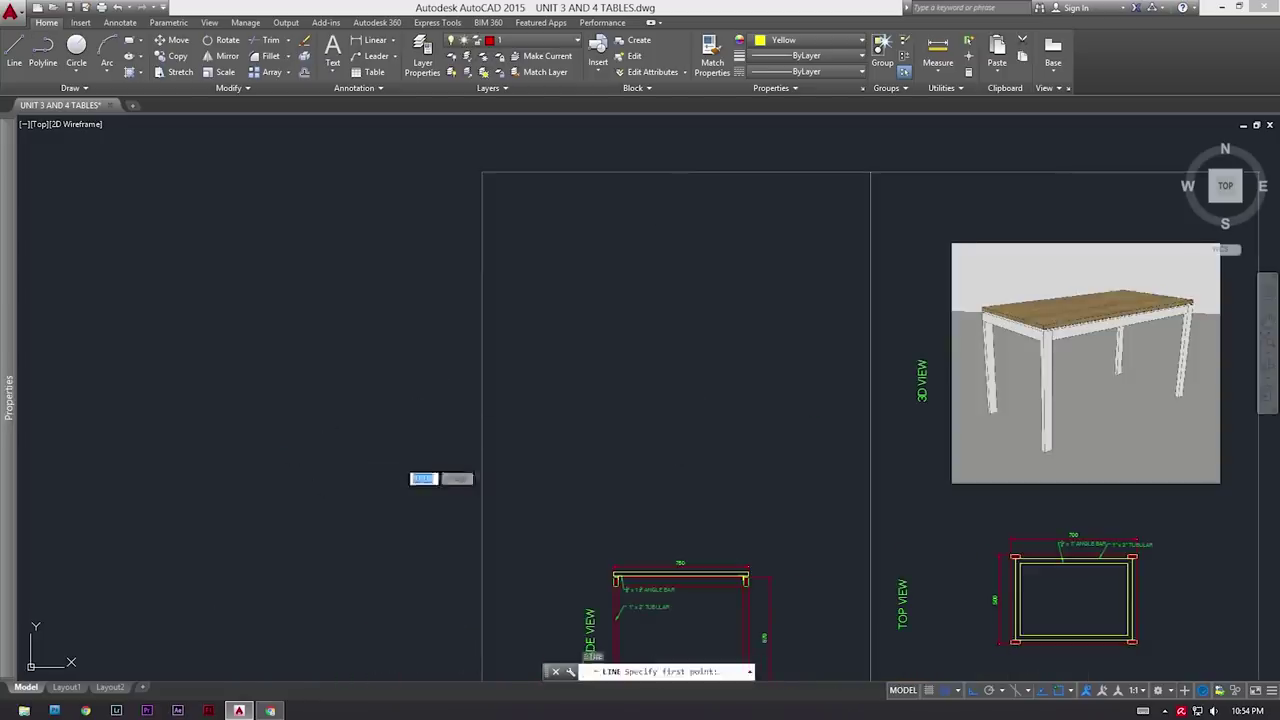
left_click(322, 461)
left_click(322, 298)
left_click(231, 298)
left_click(231, 366)
left_click(322, 366)
left_click(408, 366)
left_click(408, 258)
left_click(207, 258)
left_click(207, 403)
left_click(367, 403)
left_click(264, 258)
left_click(264, 458)
left_click(406, 458)
left_click(406, 197)
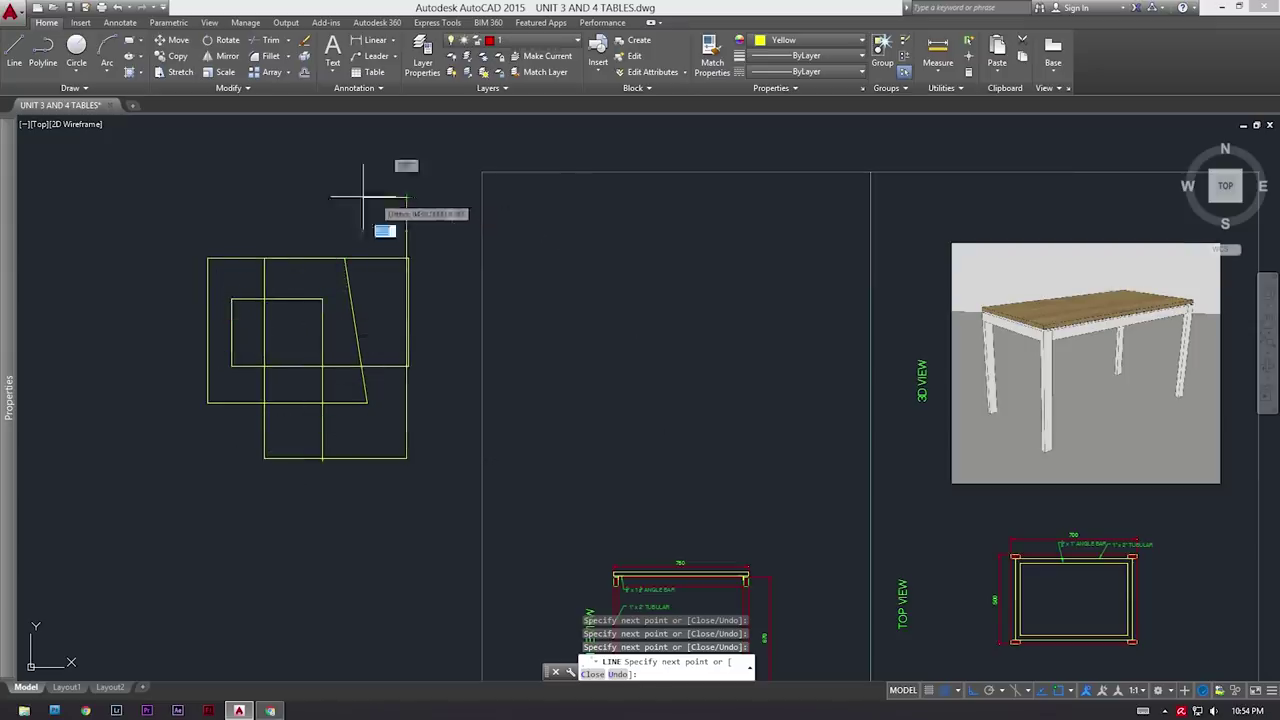
left_click(219, 197)
left_click(219, 436)
left_click(368, 436)
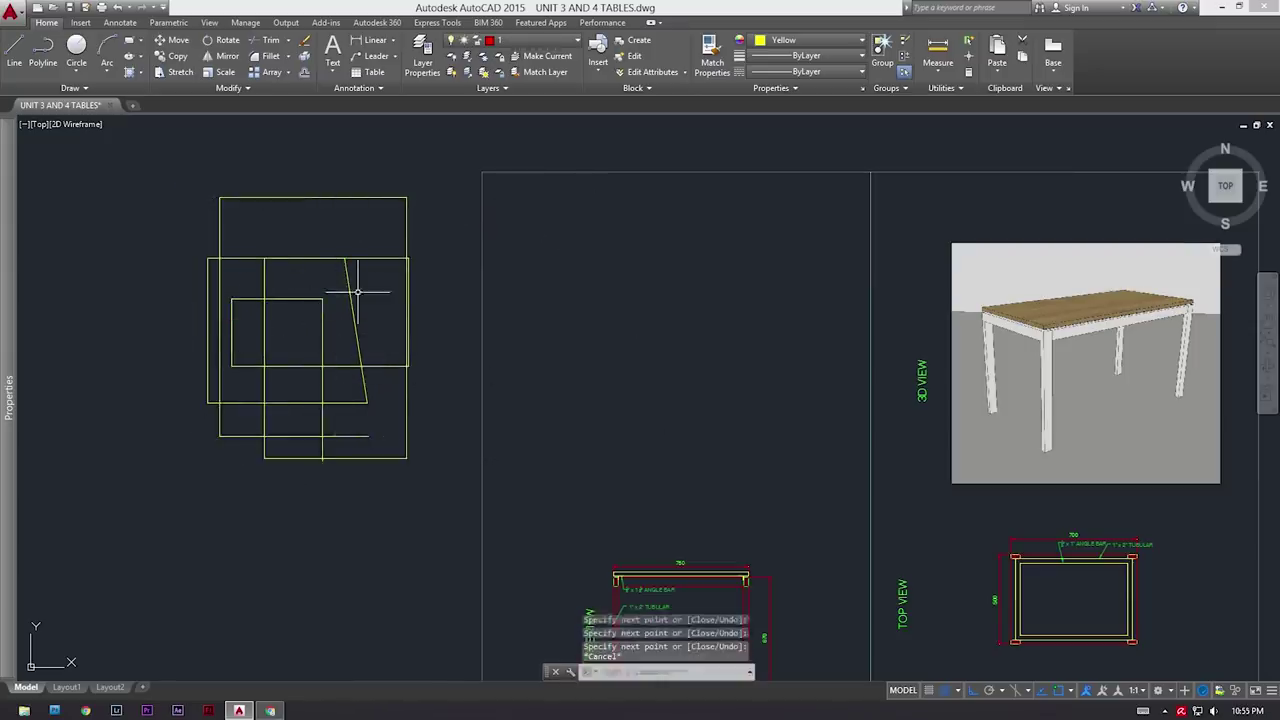
Step: Draw a small, thin rectangle with lines inside the overlapping outlines
scroll(357, 286, "up", 2)
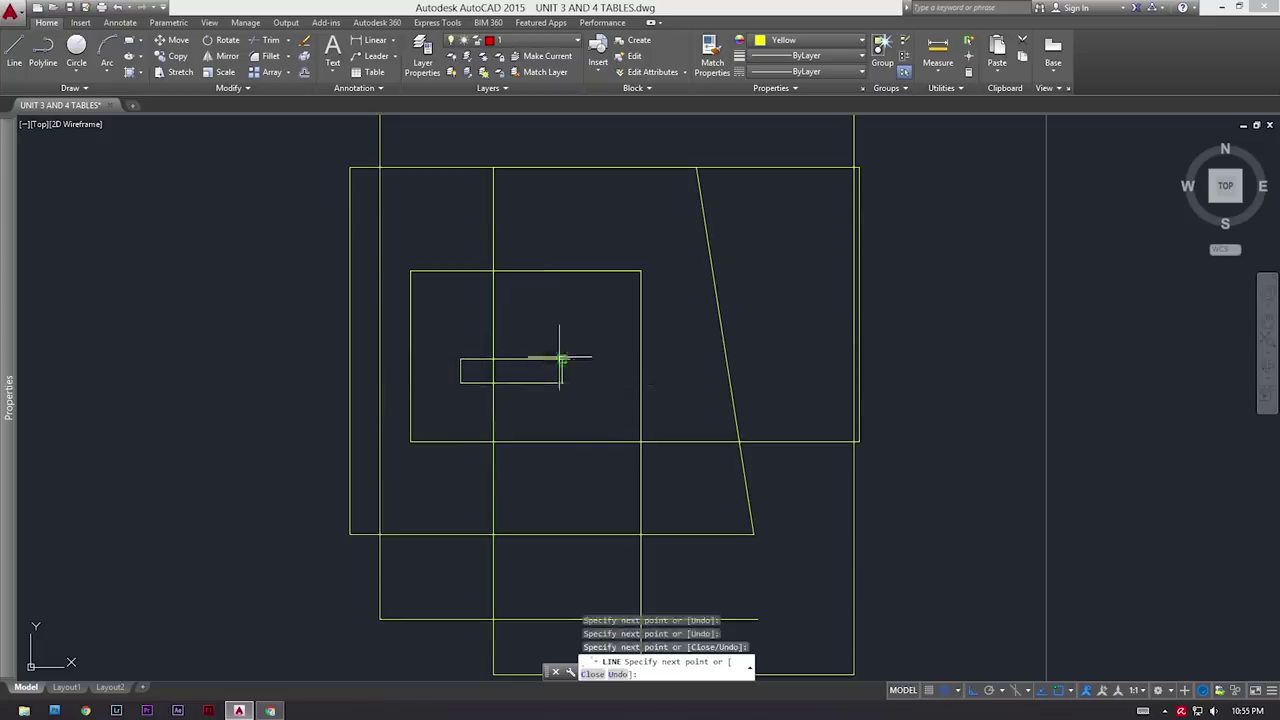
left_click(563, 358)
key("Escape")
Step: Zoom out and pan across the drawing, and undo the latest operations step by step, starting with the view changes
scroll(560, 366, "down", 3)
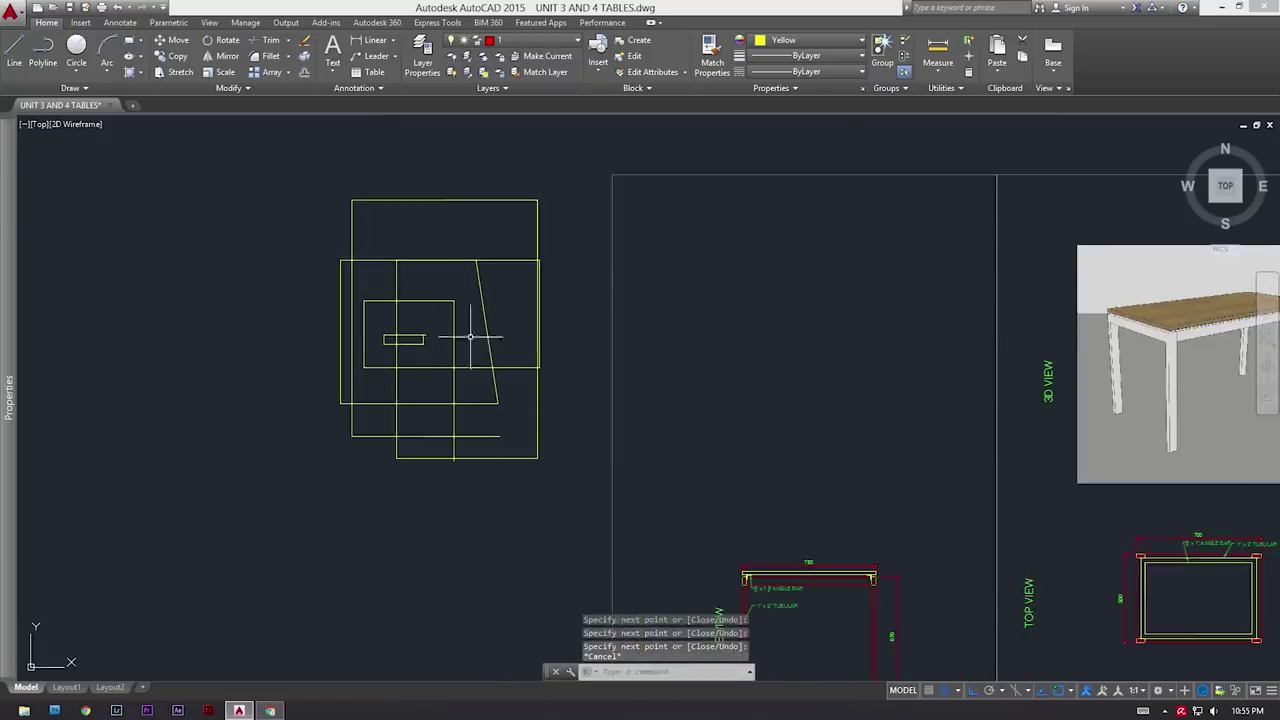
middle_click_drag(680, 374, 560, 386)
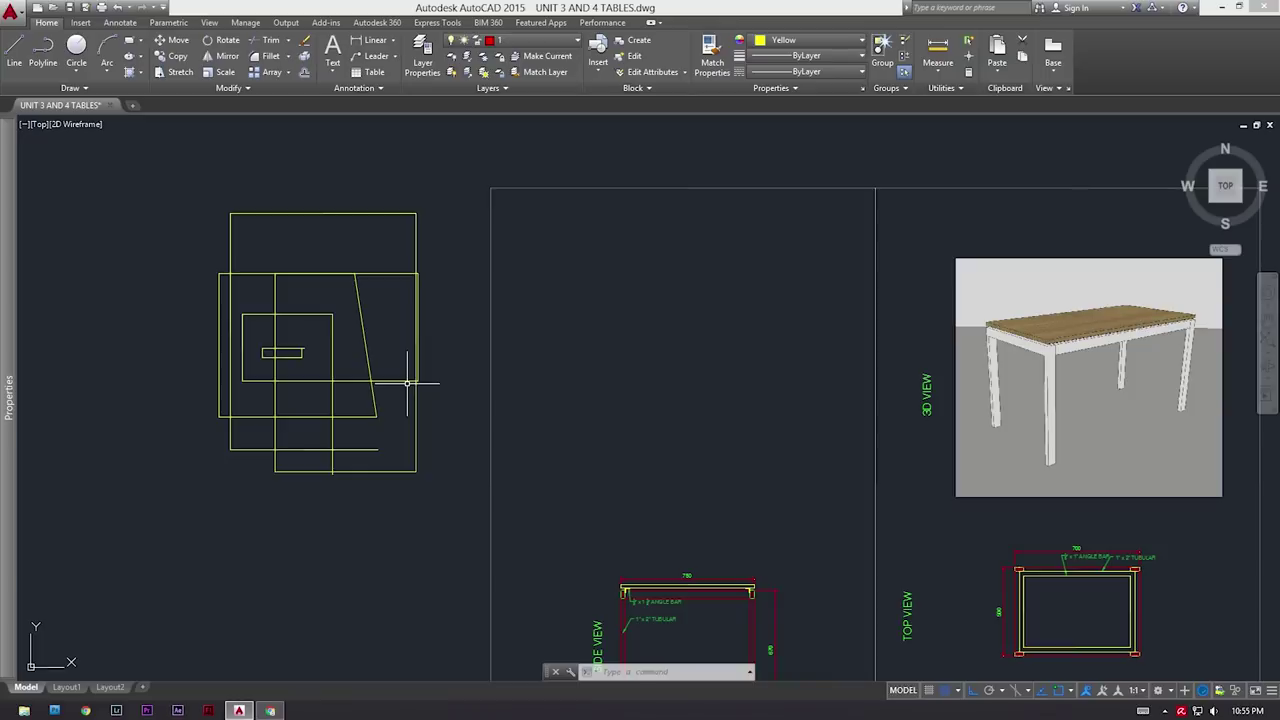
scroll(407, 383, "up", 4)
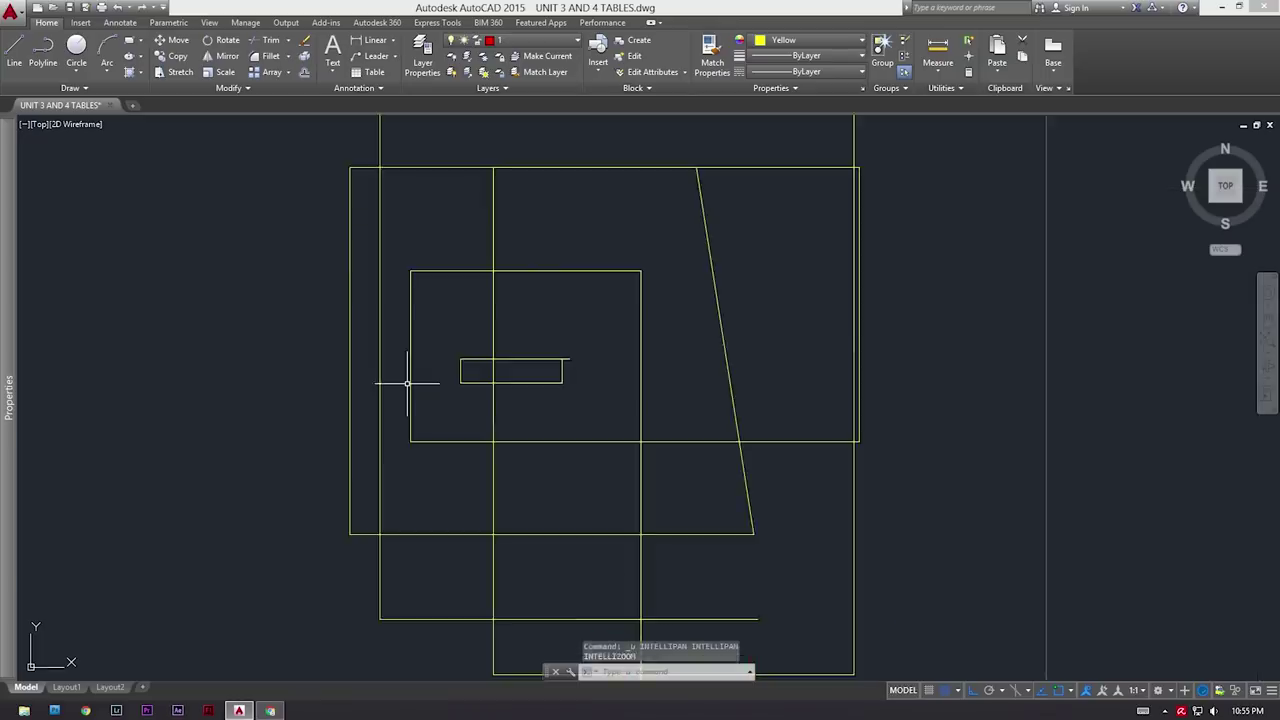
key("ctrl+z")
key("ctrl+z")
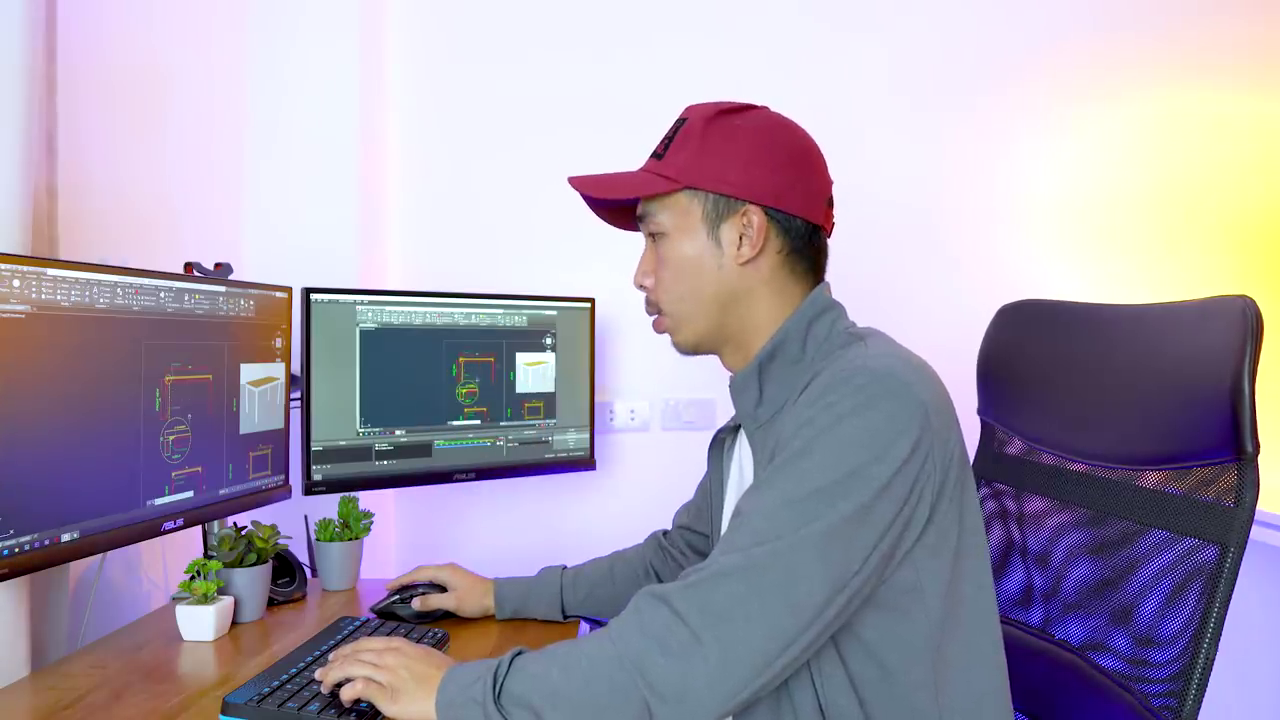
left_click_drag(490, 402, 442, 343)
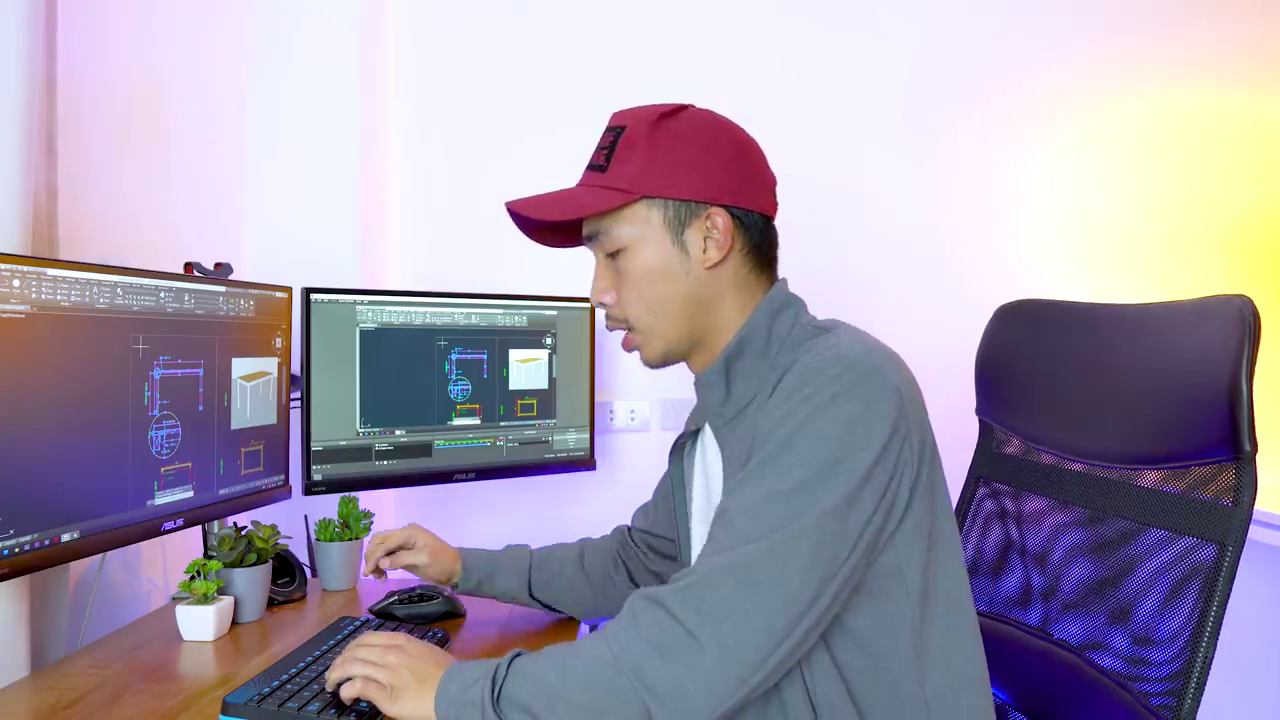
key("Delete")
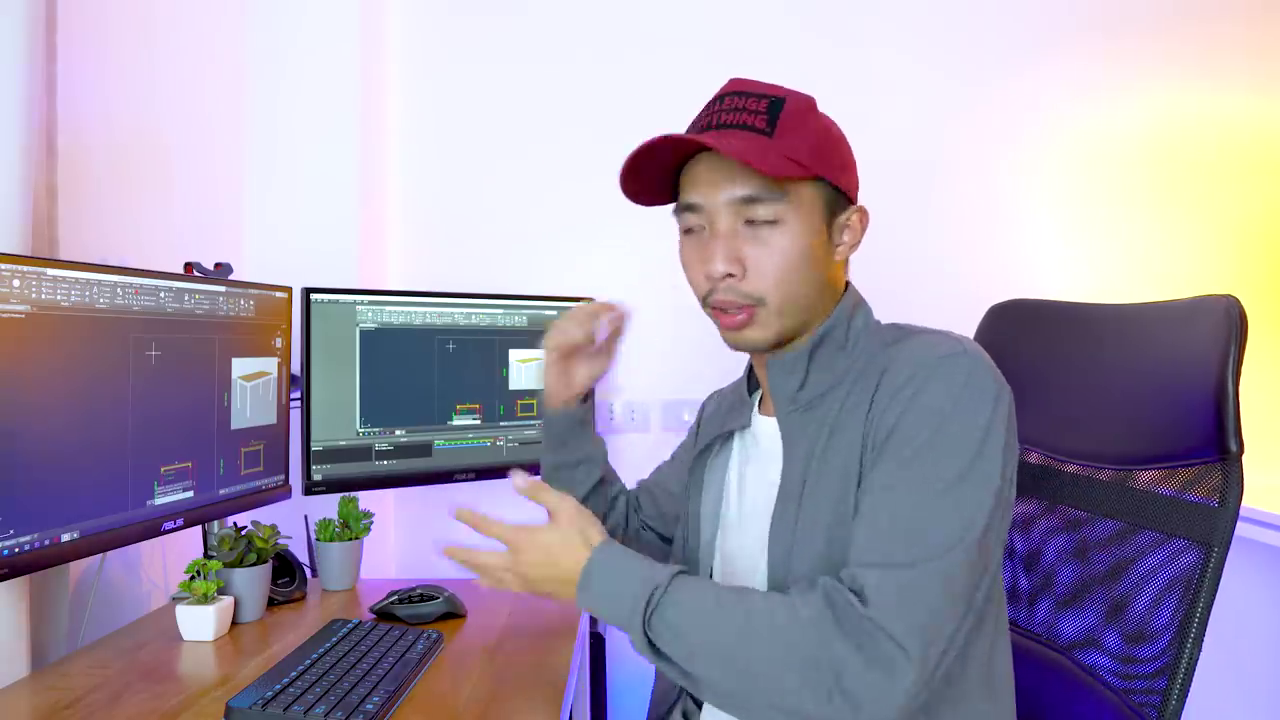
double_click(453, 357)
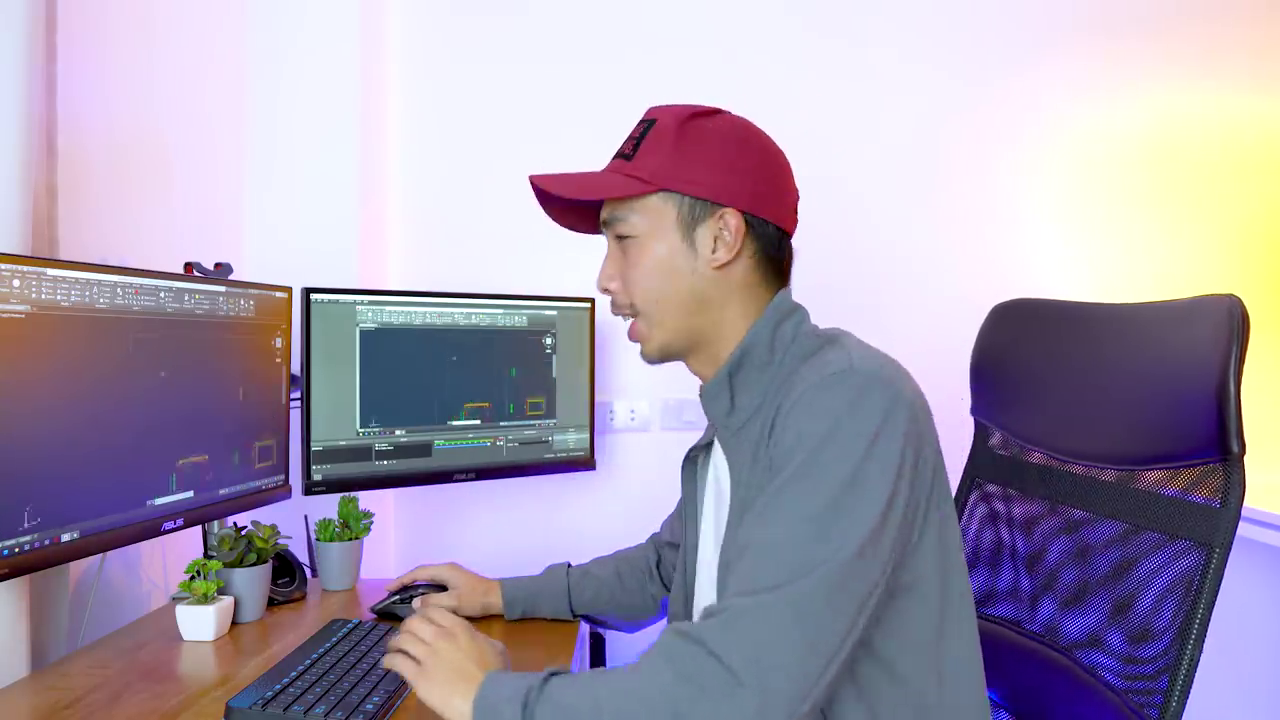
scroll(470, 370, "up", 3)
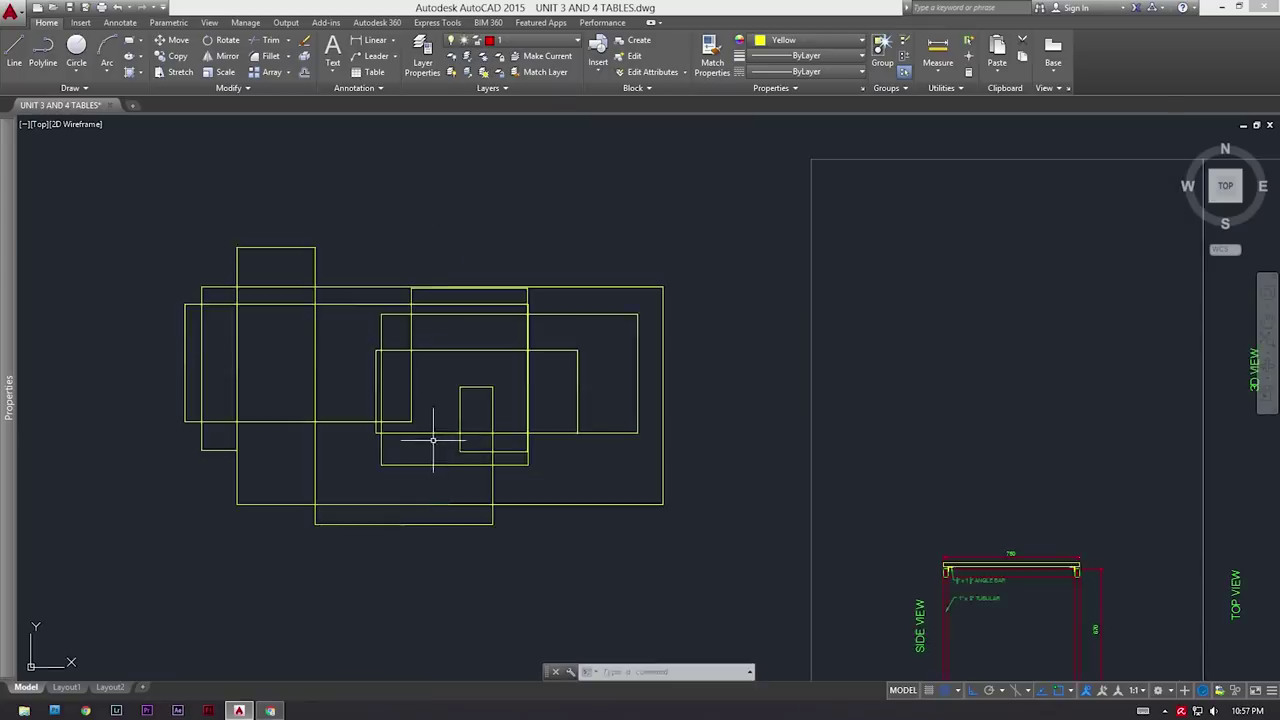
Step: Restore the deleted front view and close-up detail with OOPS, keeping the newly drawn rectangles
middle_click_drag(501, 449, 688, 323)
type("s")
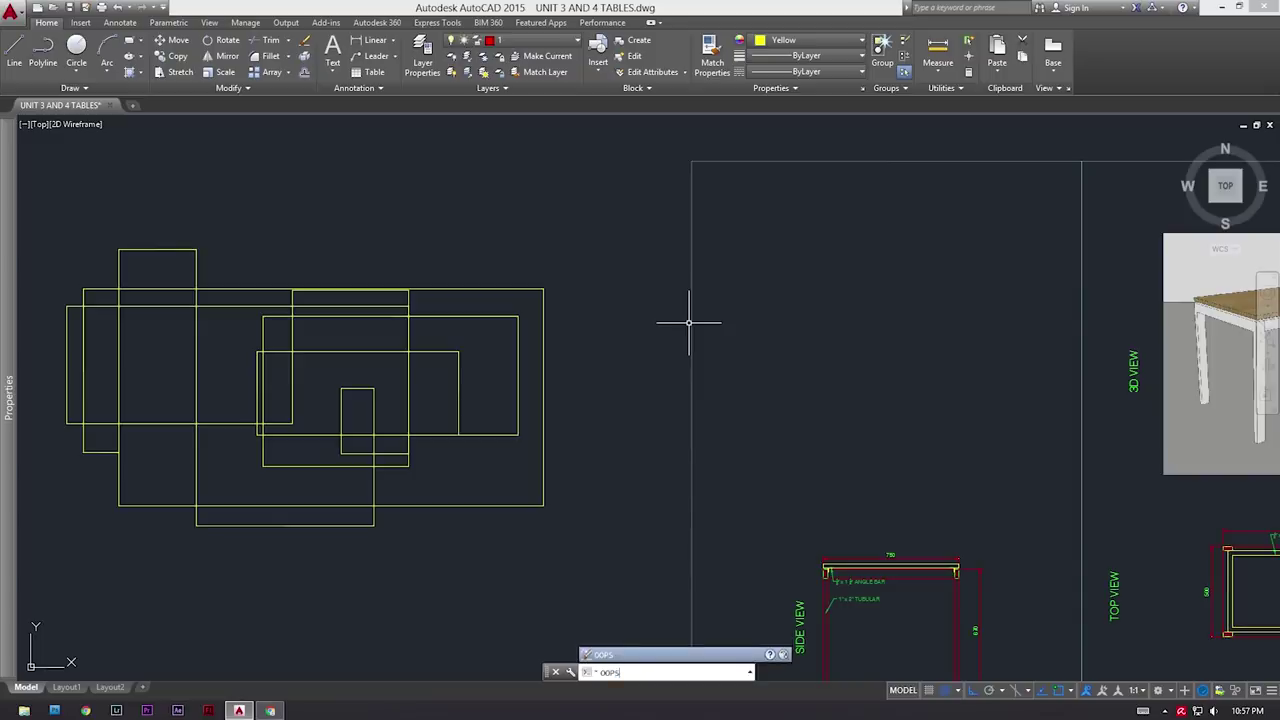
key("Return")
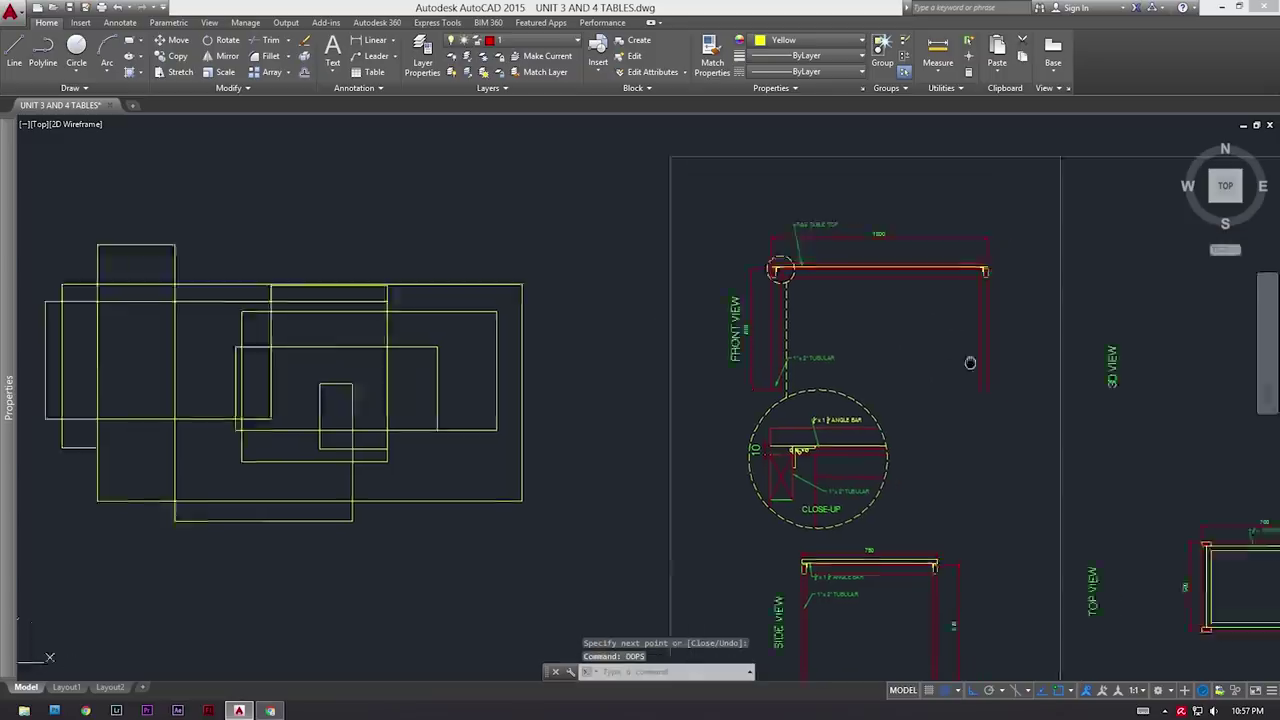
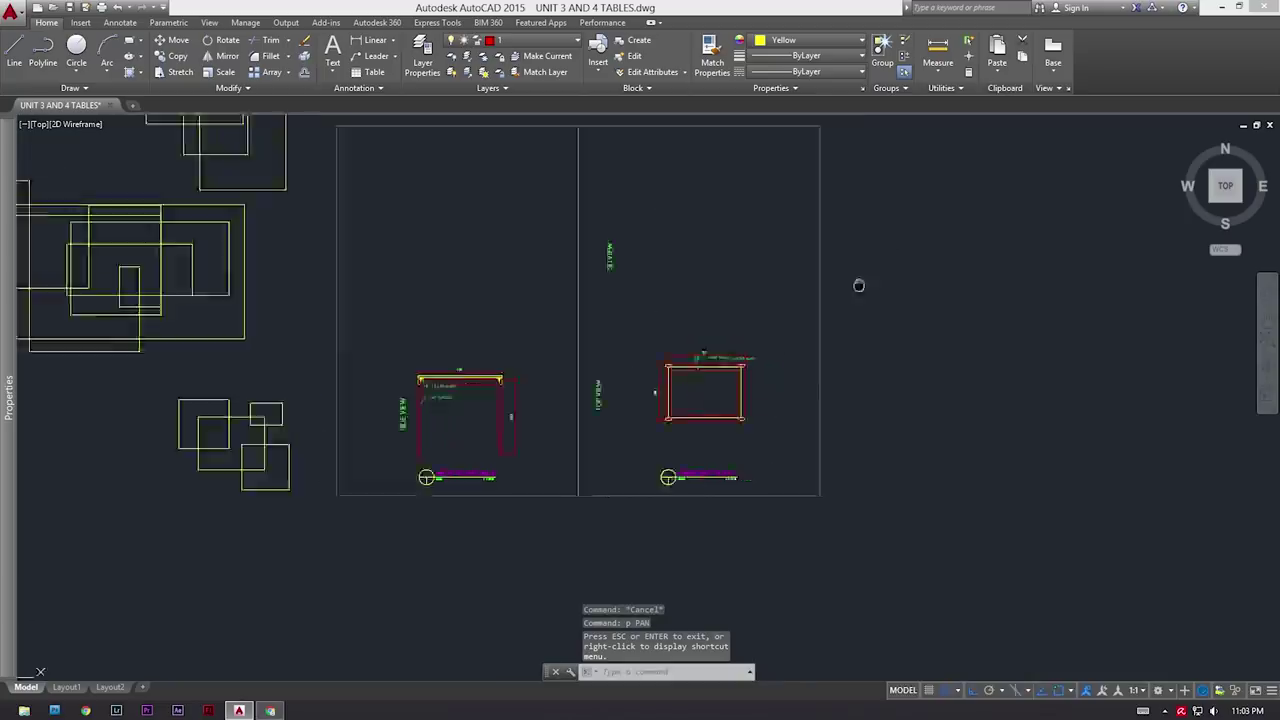
Step: Zoom far into an empty part of the sheet, and bring the whole drawing back with Zoom Extents
mouse_move(418, 265)
middle_mouse_down()
mouse_move(688, 353)
mouse_move(623, 380)
mouse_move(297, 263)
mouse_move(777, 351)
middle_mouse_up()
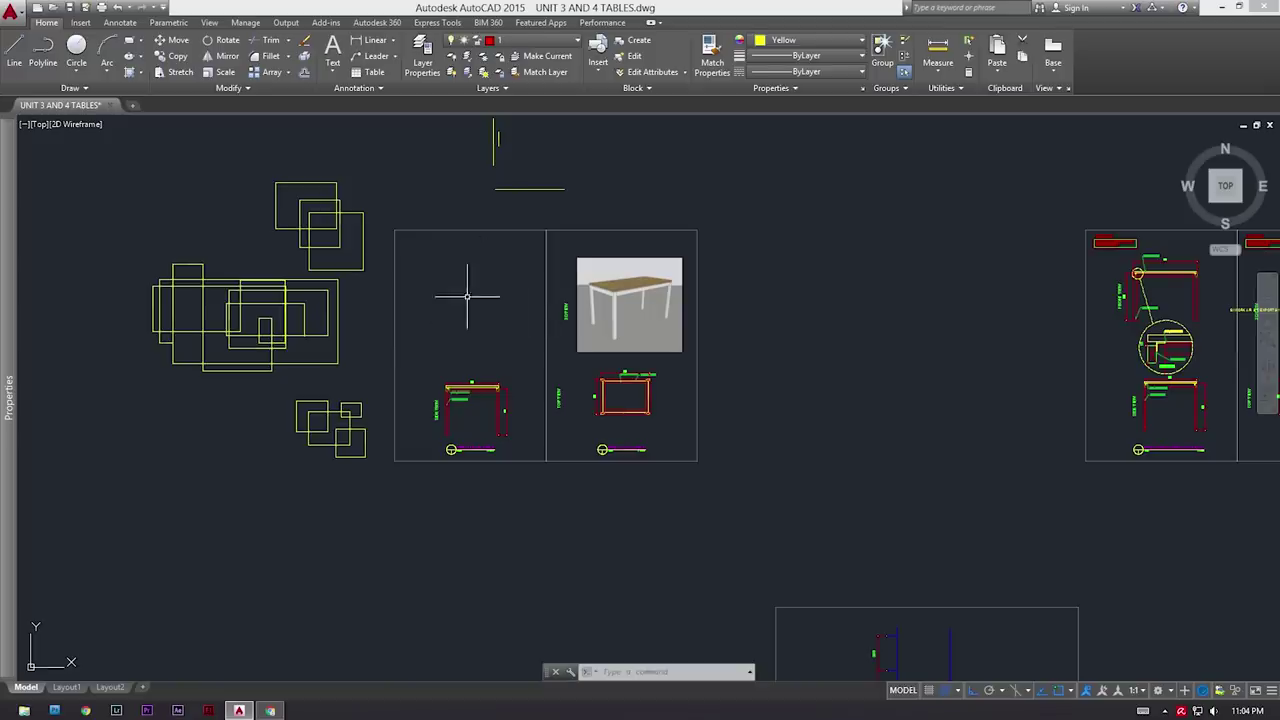
scroll(466, 290, "up", 6)
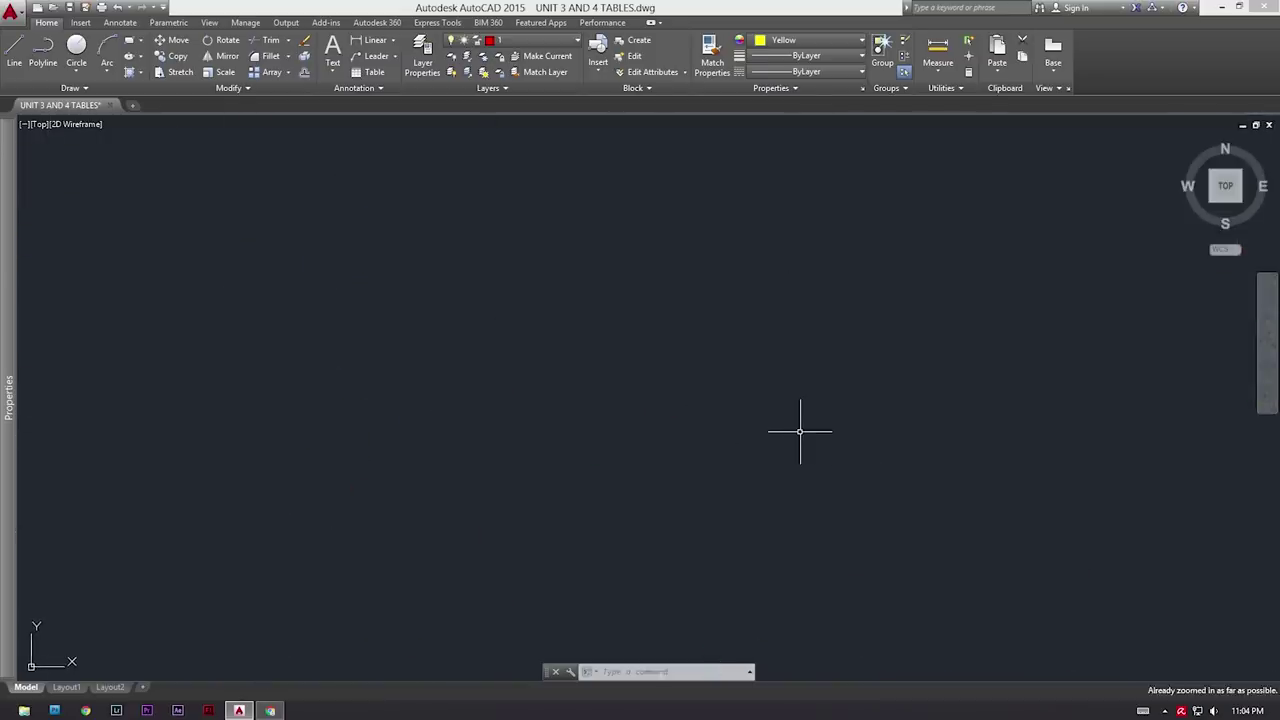
middle_click(706, 413)
middle_click(706, 413)
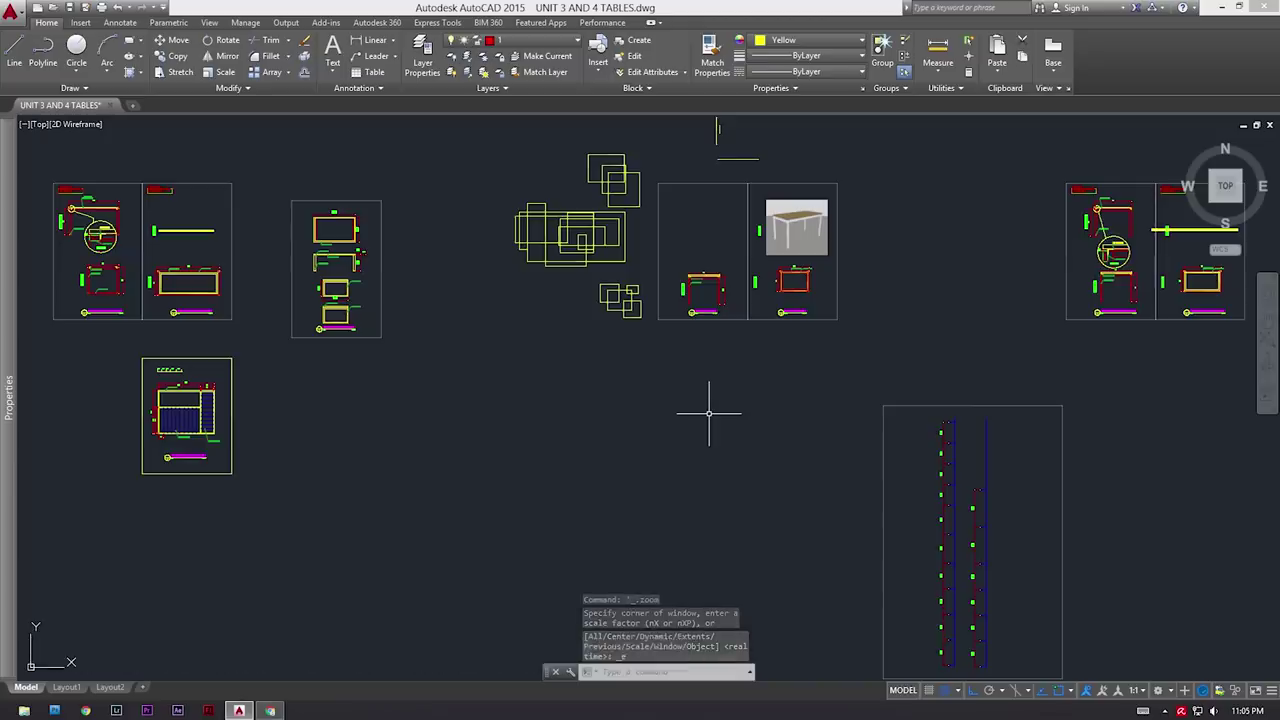
Step: Move the view away from the drawings into another blank area, and return to the full drawing extents
scroll(707, 414, "down", 5)
middle_click_drag(712, 380, 510, 440)
scroll(849, 423, "up", 6)
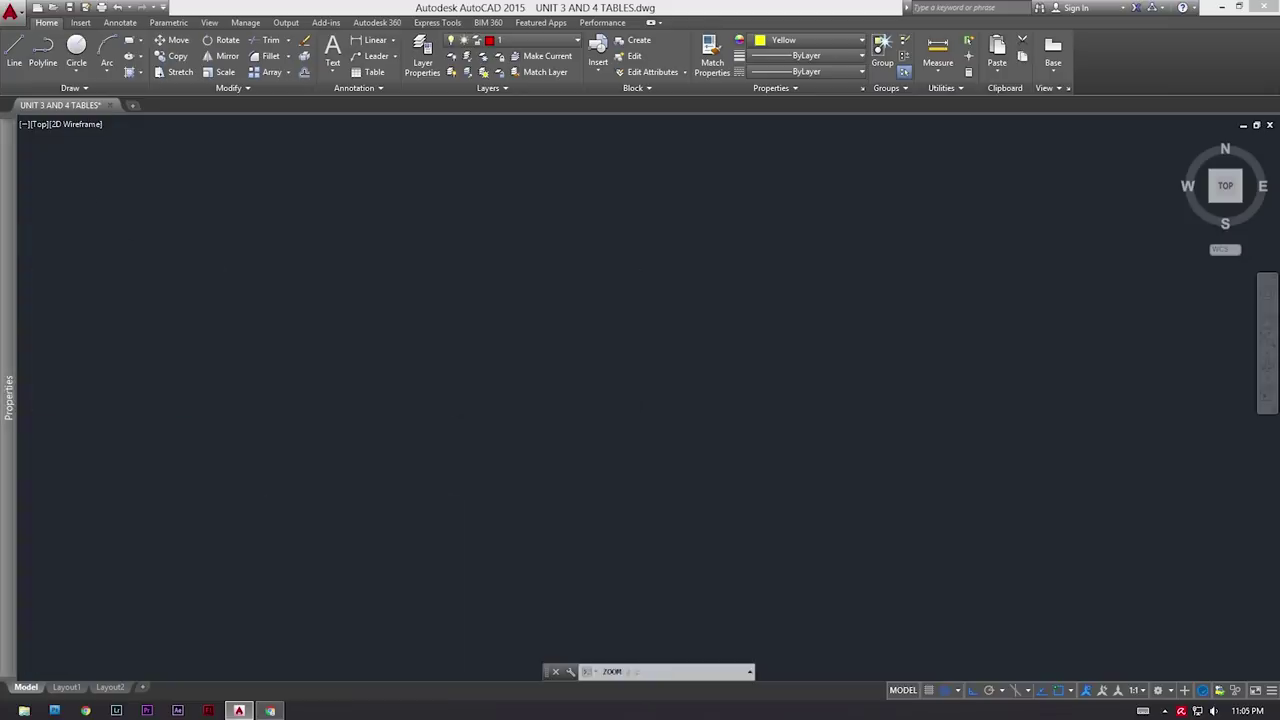
middle_click(485, 313)
middle_click(485, 313)
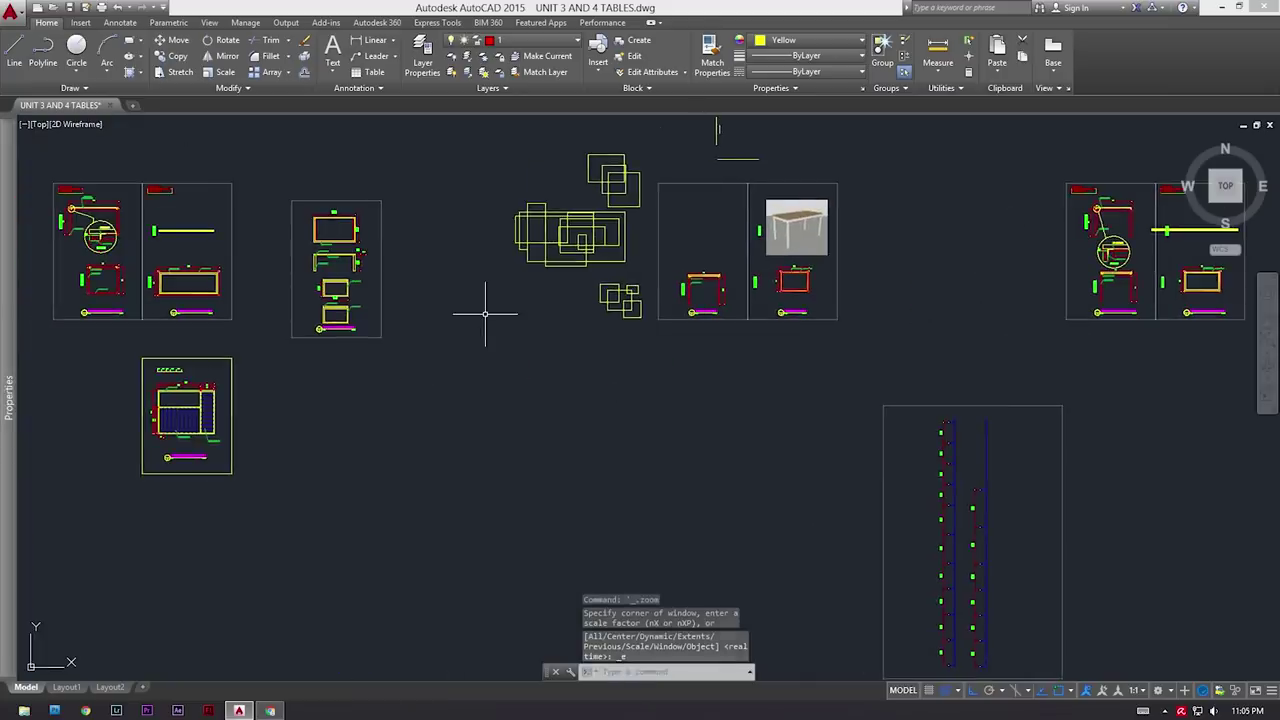